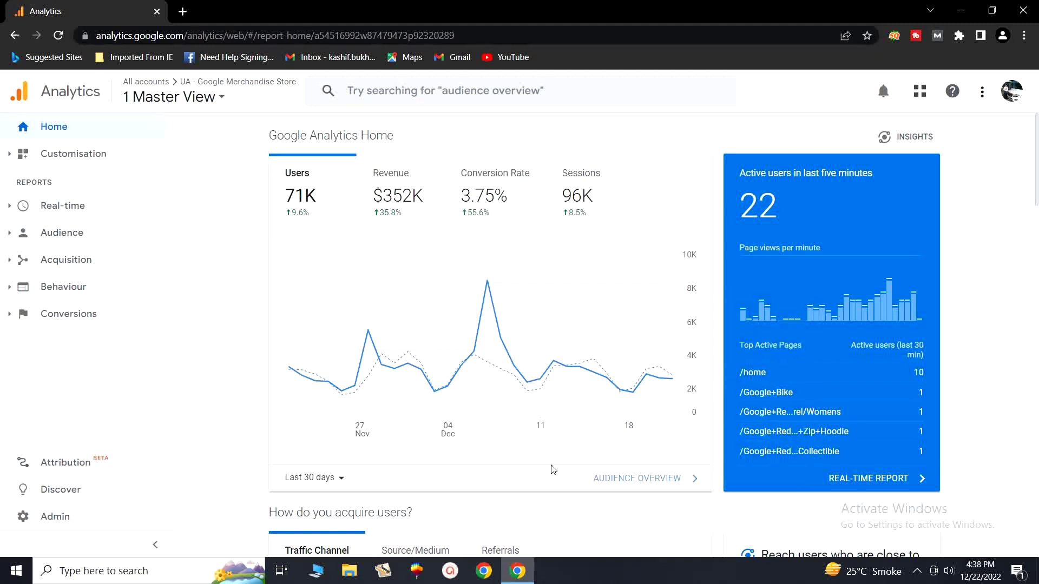
Examine the list of views in the demo account's Google Merchandise Store property and the home dashboard reports of 1 Master View
{"action": "mouse_move", "coordinate": [488, 263]}
{"action": "left_click", "coordinate": [223, 99]}
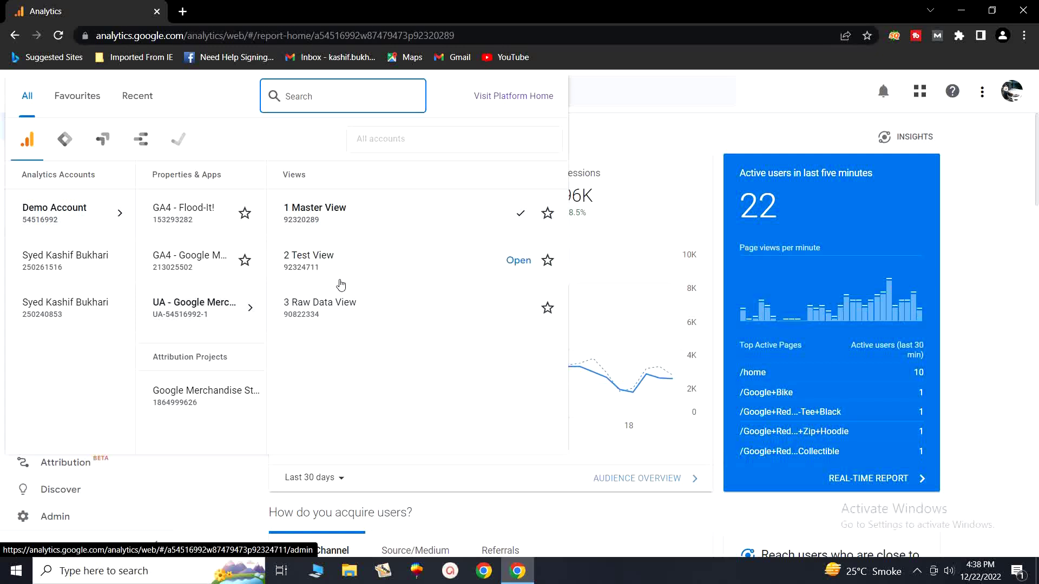
{"action": "left_click", "coordinate": [671, 146]}
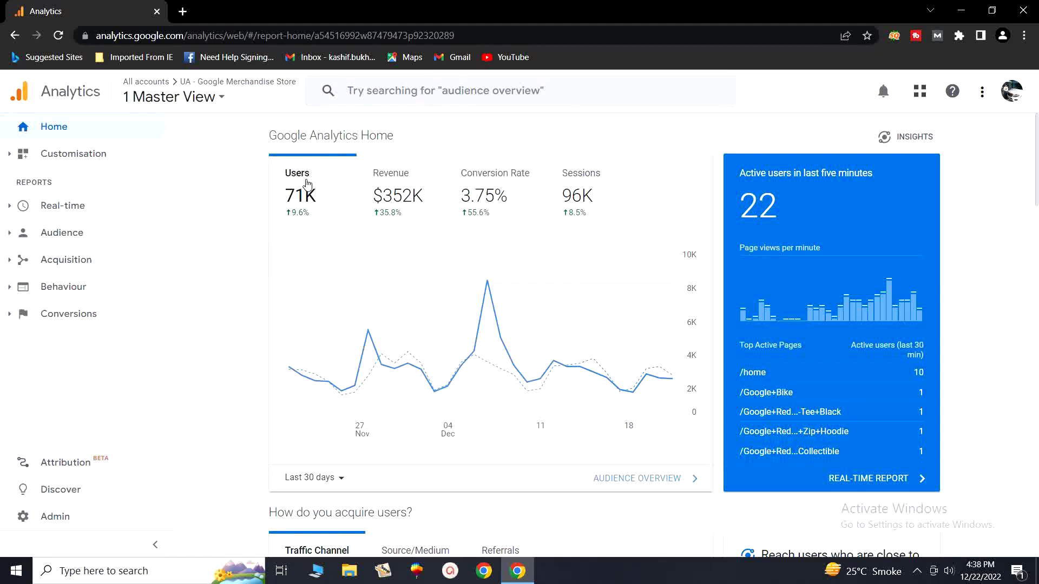
{"action": "left_click", "coordinate": [220, 102]}
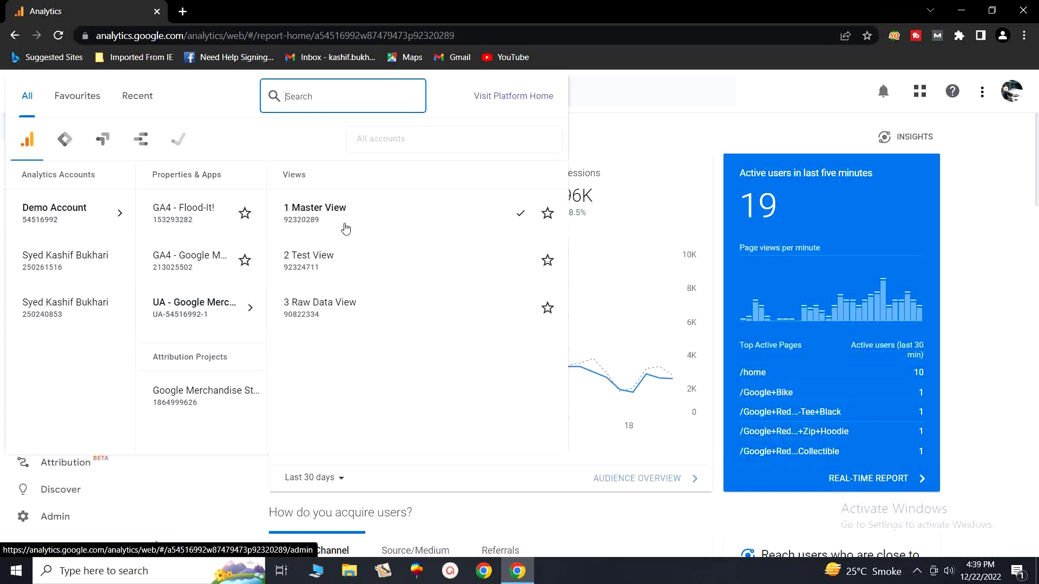
{"action": "left_click", "coordinate": [715, 206]}
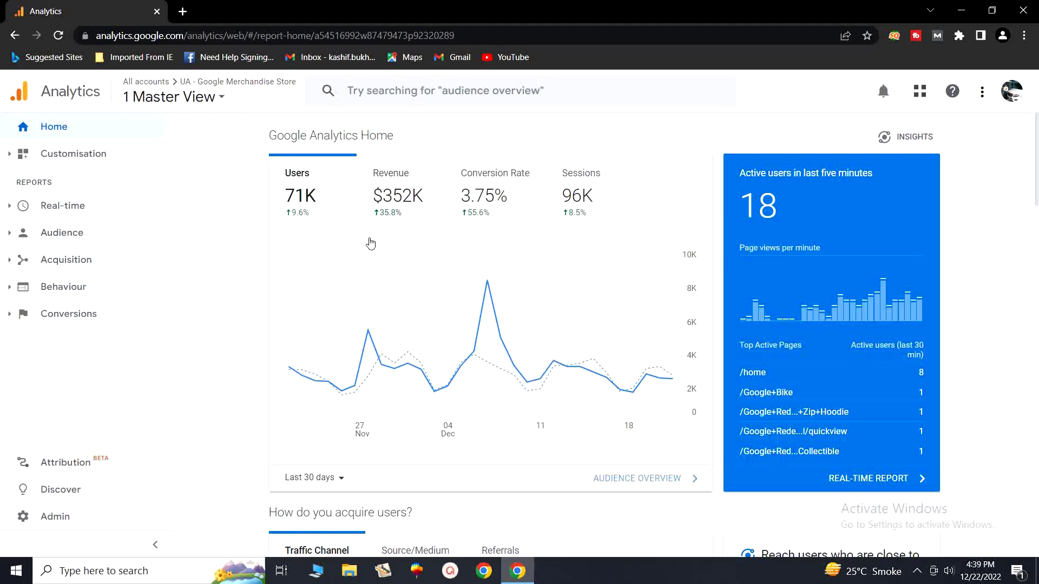
{"action": "mouse_move", "coordinate": [388, 277]}
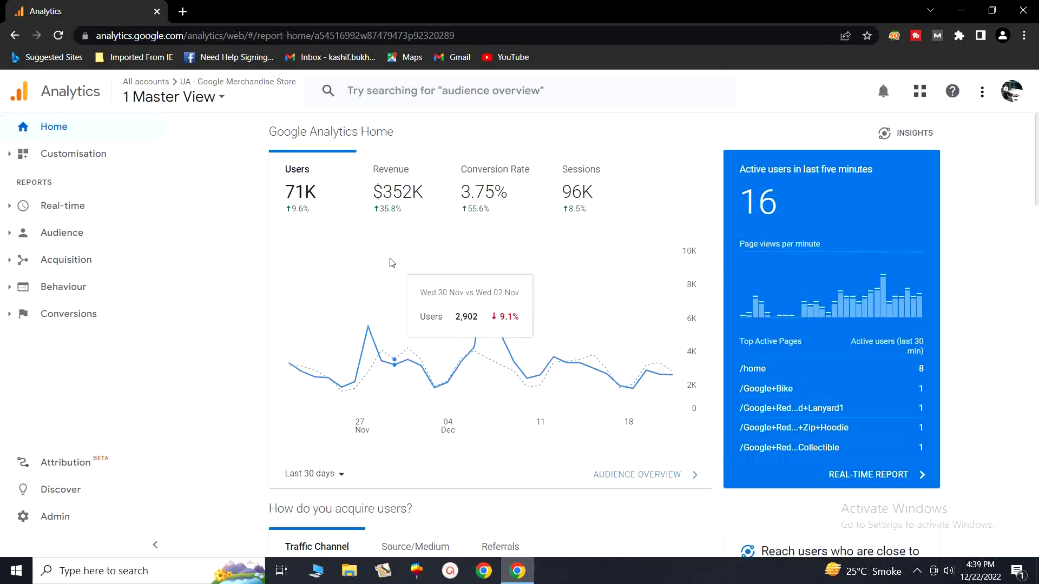
{"action": "scroll", "coordinate": [393, 263], "scroll_direction": "down", "scroll_amount": 3}
{"action": "scroll", "coordinate": [392, 263], "scroll_direction": "down", "scroll_amount": 5}
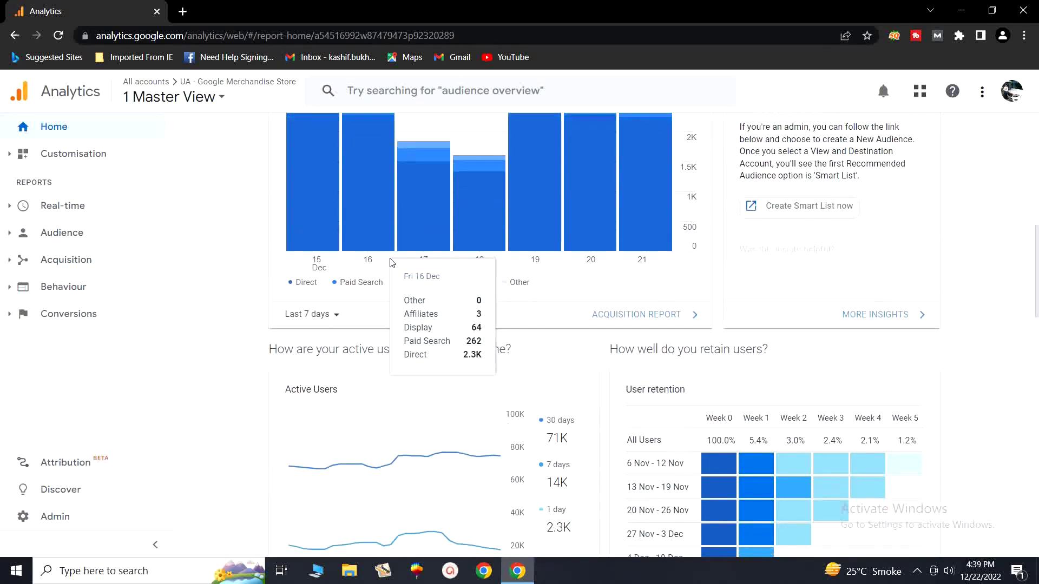
{"action": "scroll", "coordinate": [538, 375], "scroll_direction": "down", "scroll_amount": 2}
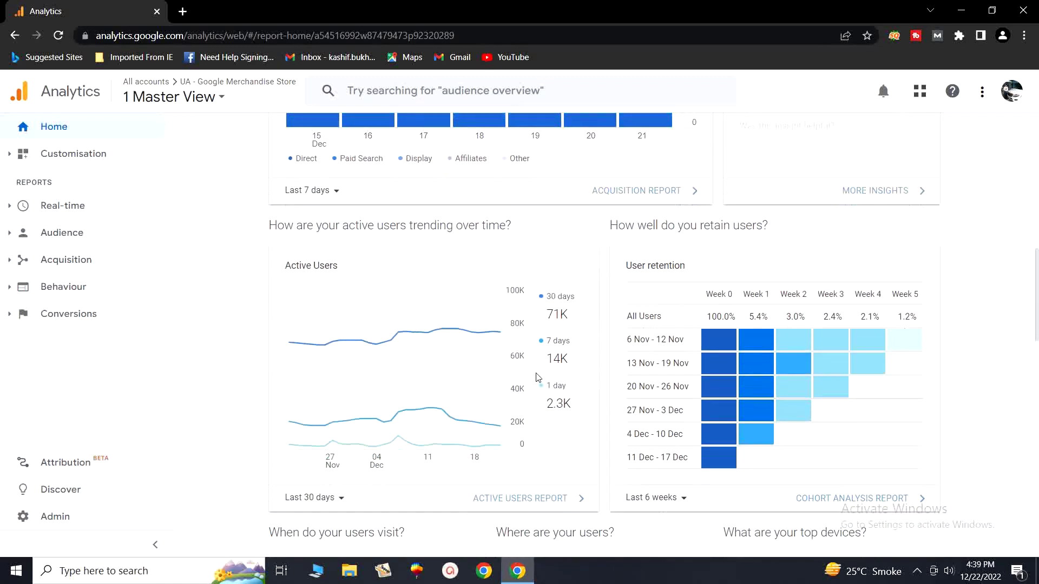
{"action": "scroll", "coordinate": [538, 377], "scroll_direction": "down", "scroll_amount": 4}
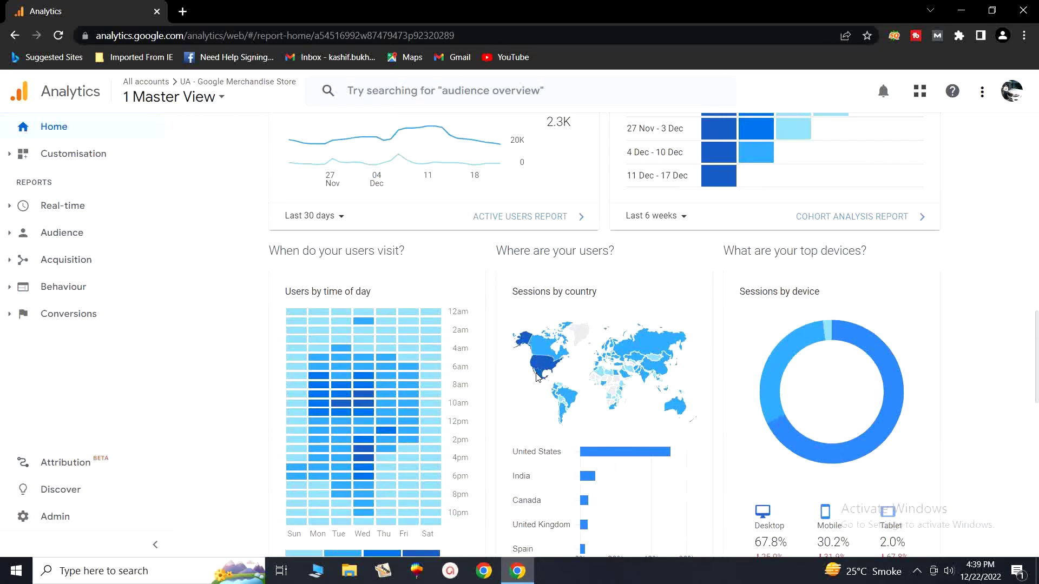
{"action": "scroll", "coordinate": [535, 373], "scroll_direction": "up", "scroll_amount": 12}
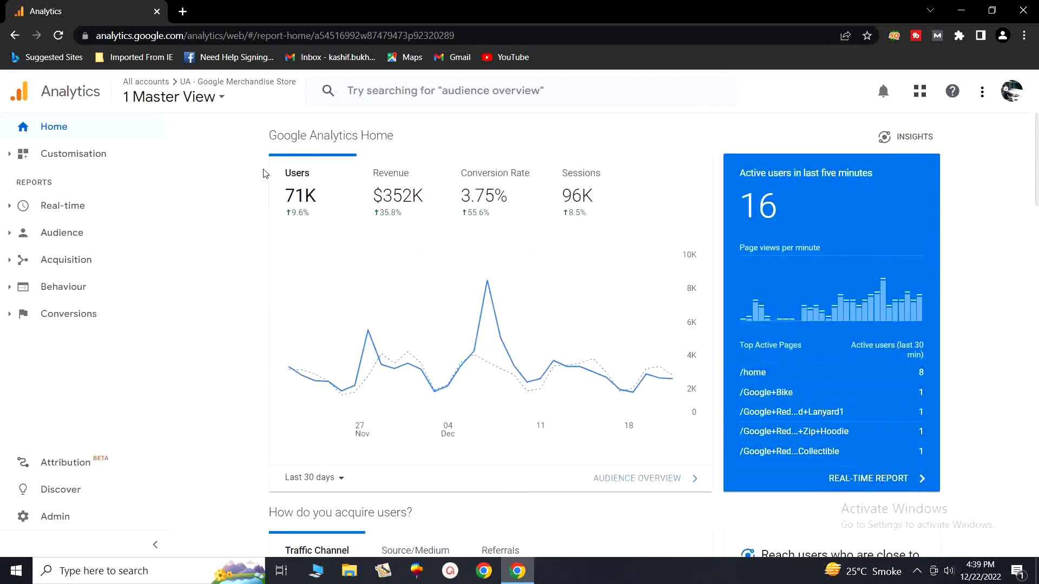
Open 2 Test View of the UA - Google Merchandise Store property and dismiss the Universal Analytics notice
{"action": "left_click", "coordinate": [221, 97]}
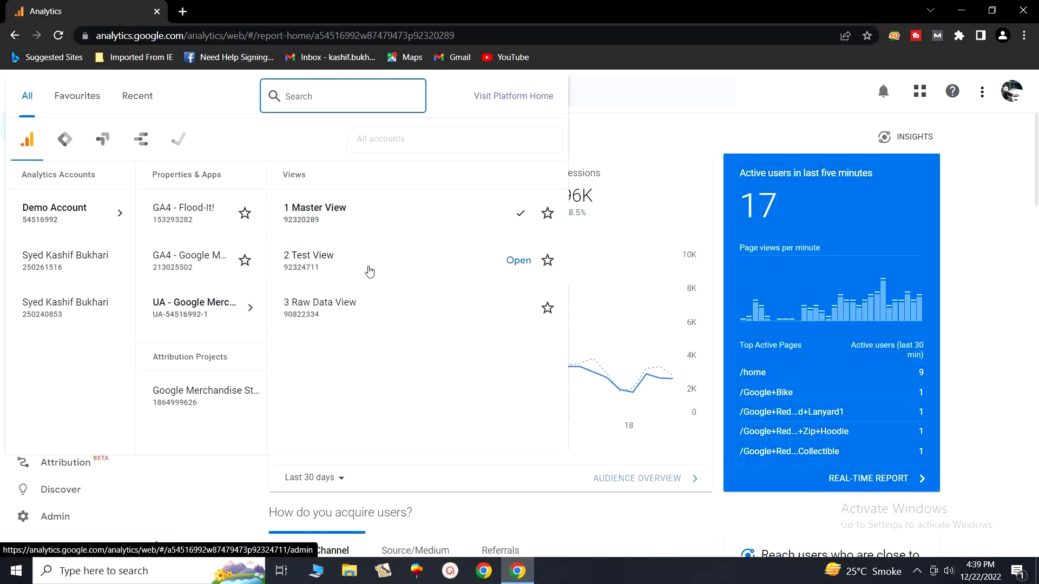
{"action": "left_click", "coordinate": [336, 265]}
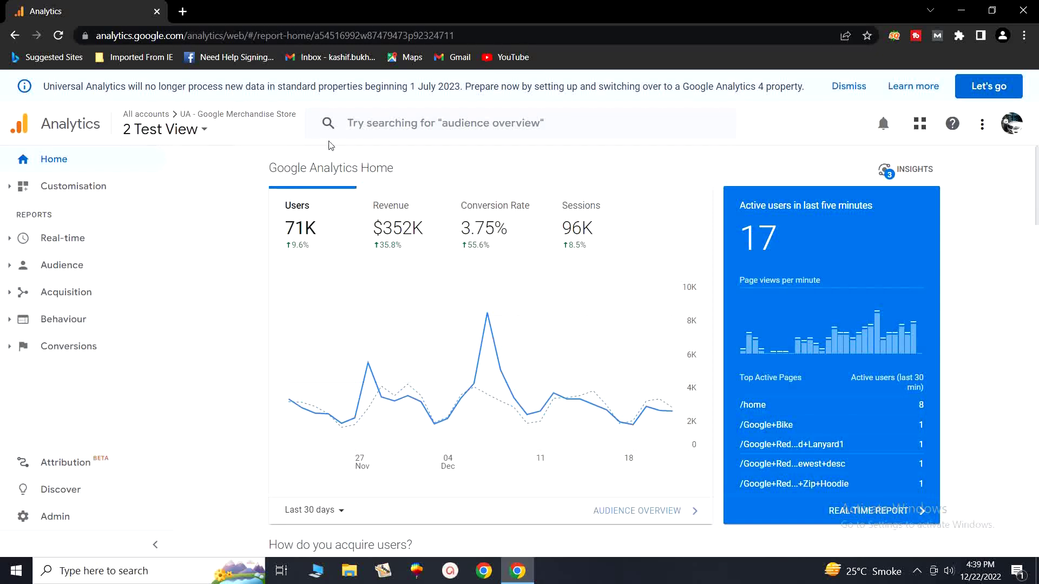
{"action": "left_click", "coordinate": [849, 91]}
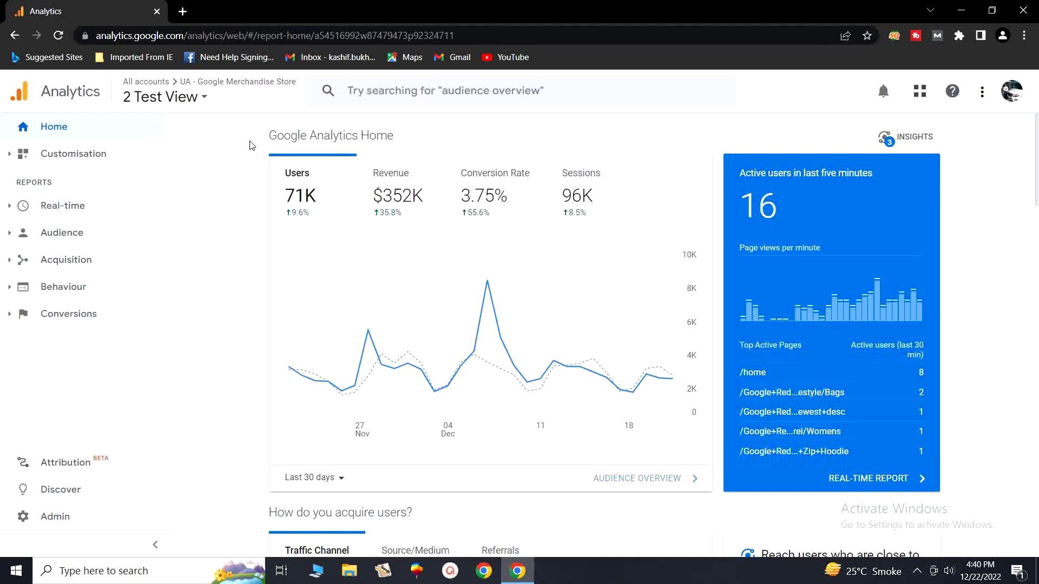
{"action": "left_click", "coordinate": [209, 103]}
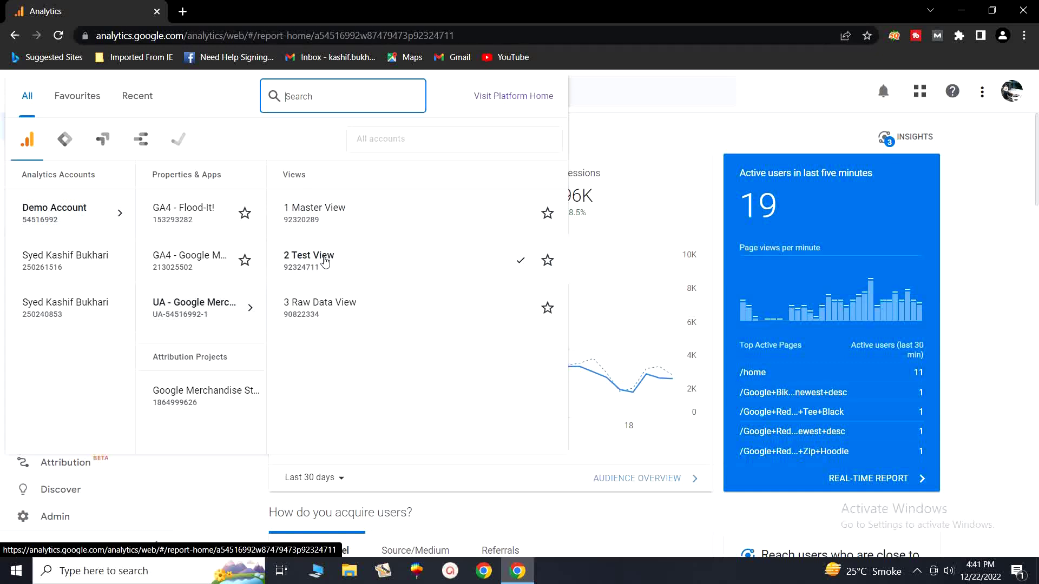
{"action": "left_click", "coordinate": [62, 265]}
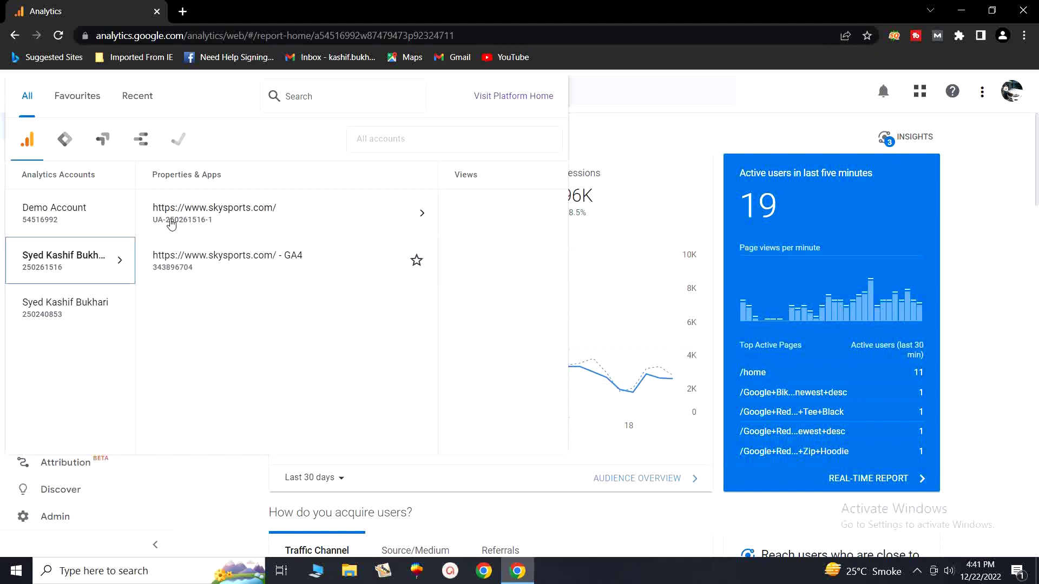
{"action": "left_click", "coordinate": [174, 224]}
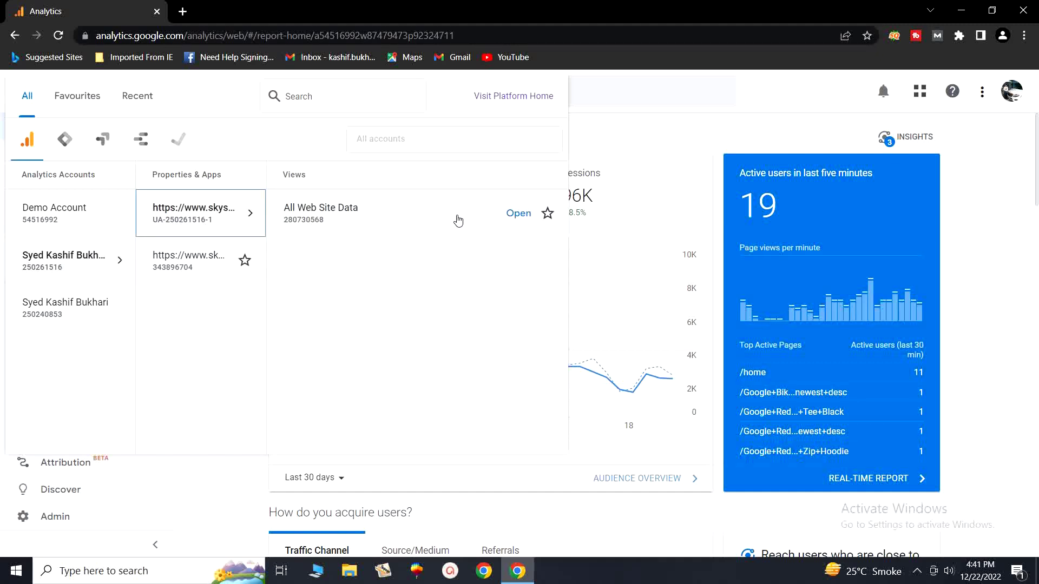
{"action": "left_click", "coordinate": [401, 216]}
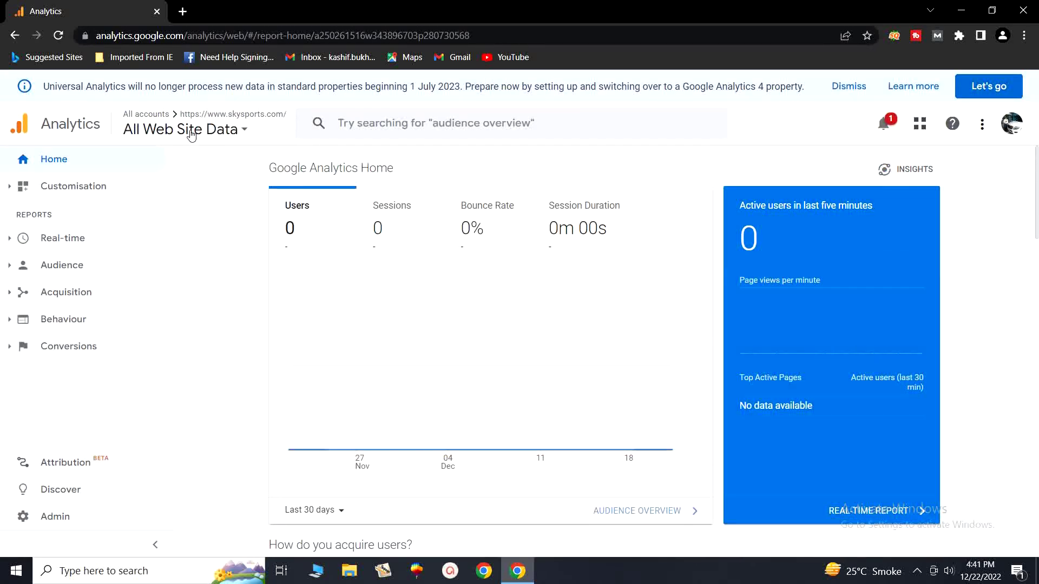
{"action": "left_click", "coordinate": [848, 87]}
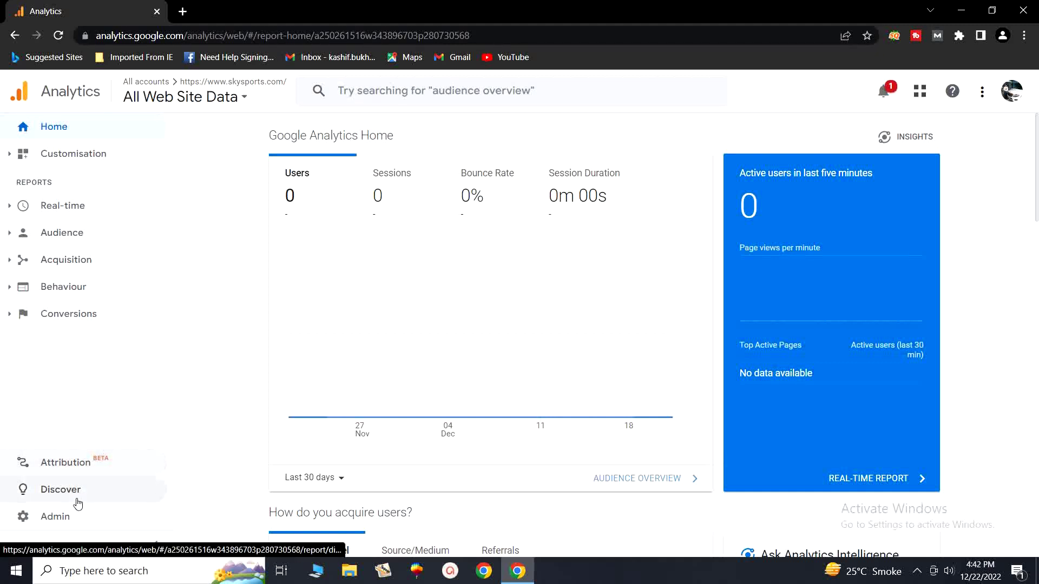
Rename the All Web Site Data view to "1 Master View" in its view settings, save it, and return to the home page
{"action": "left_click", "coordinate": [44, 523]}
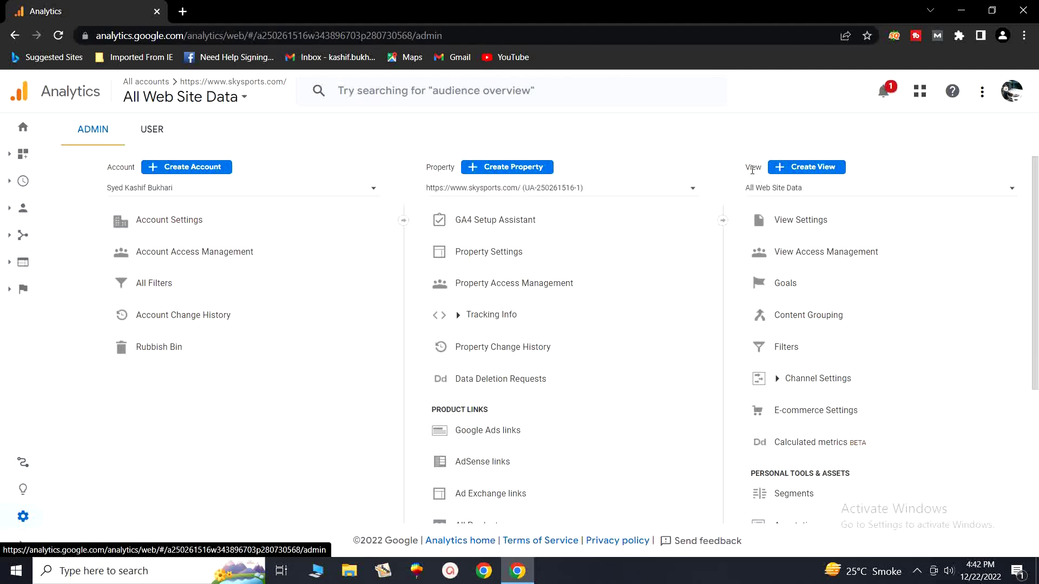
{"action": "left_click", "coordinate": [796, 226]}
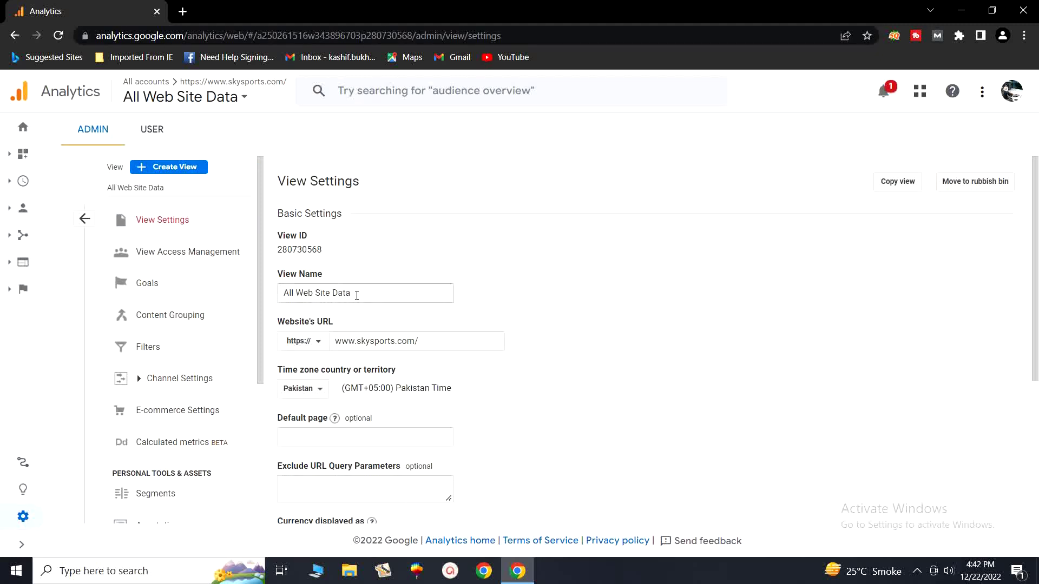
{"action": "left_click_drag", "start_coordinate": [356, 295], "coordinate": [286, 295]}
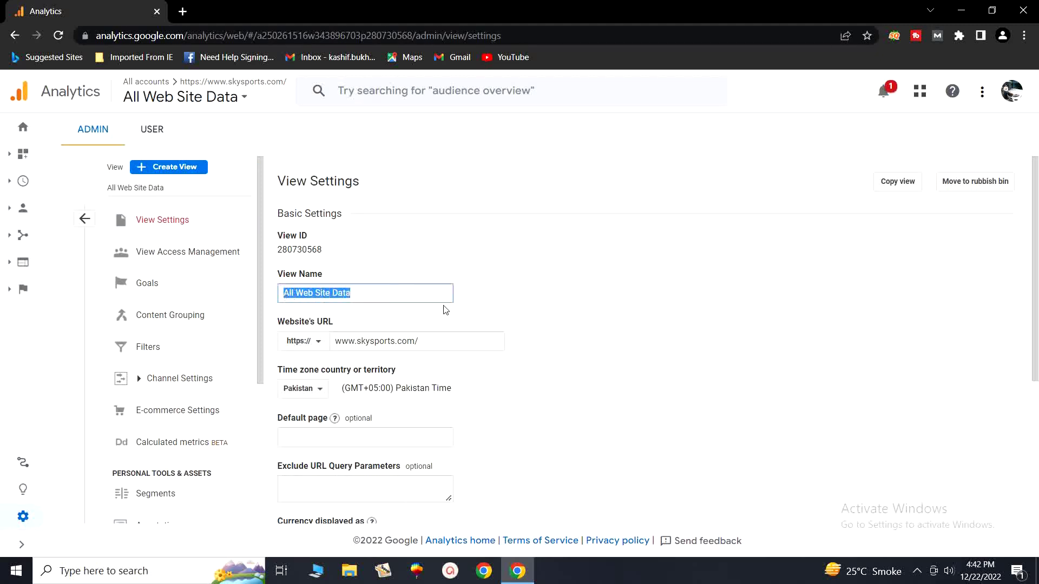
{"action": "type", "text": "1"}
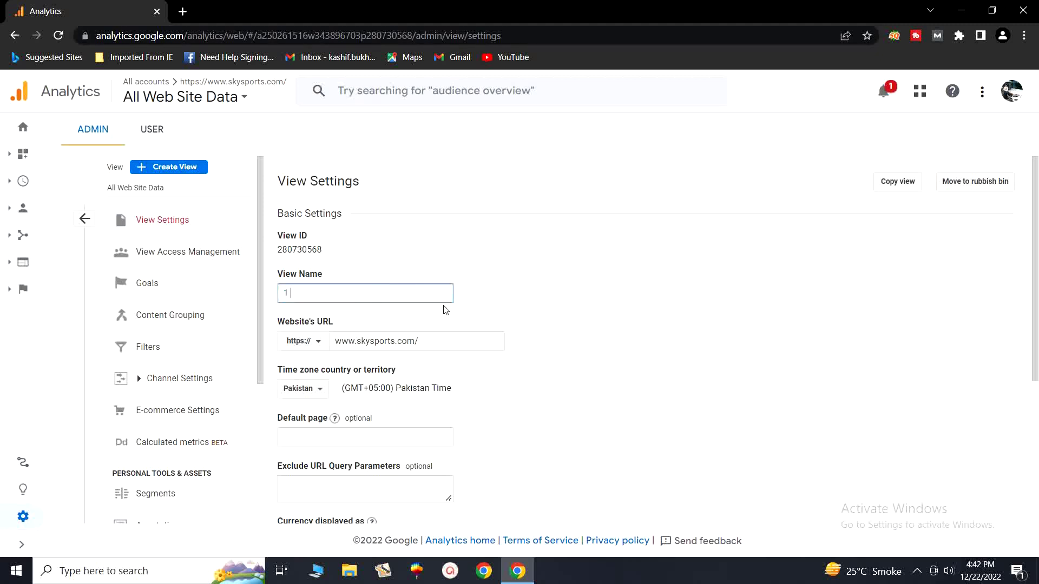
{"action": "type", "text": " Master View"}
{"action": "scroll", "coordinate": [430, 300], "scroll_direction": "down", "scroll_amount": 4}
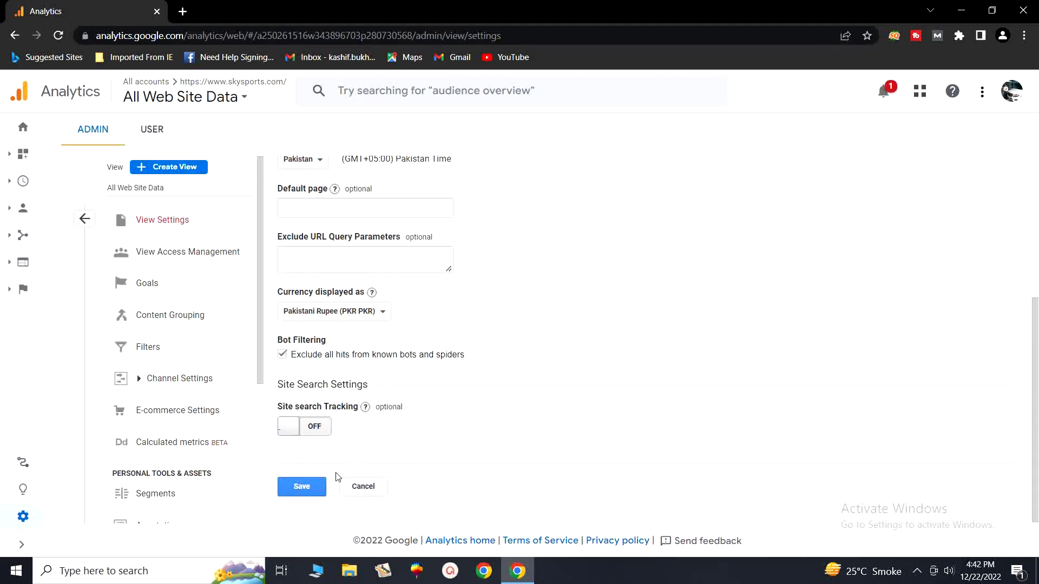
{"action": "left_click", "coordinate": [301, 487]}
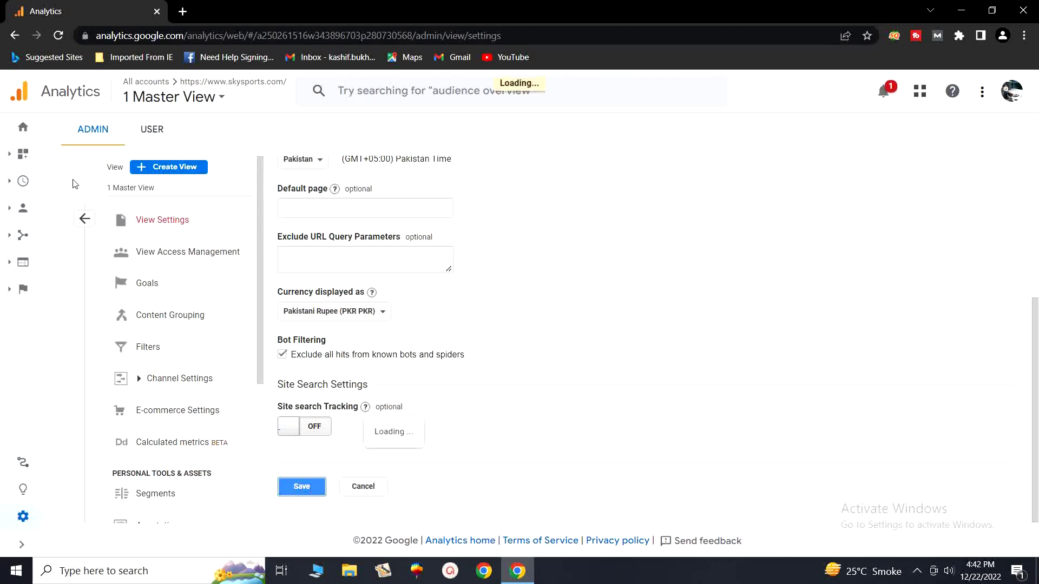
{"action": "left_click", "coordinate": [19, 127]}
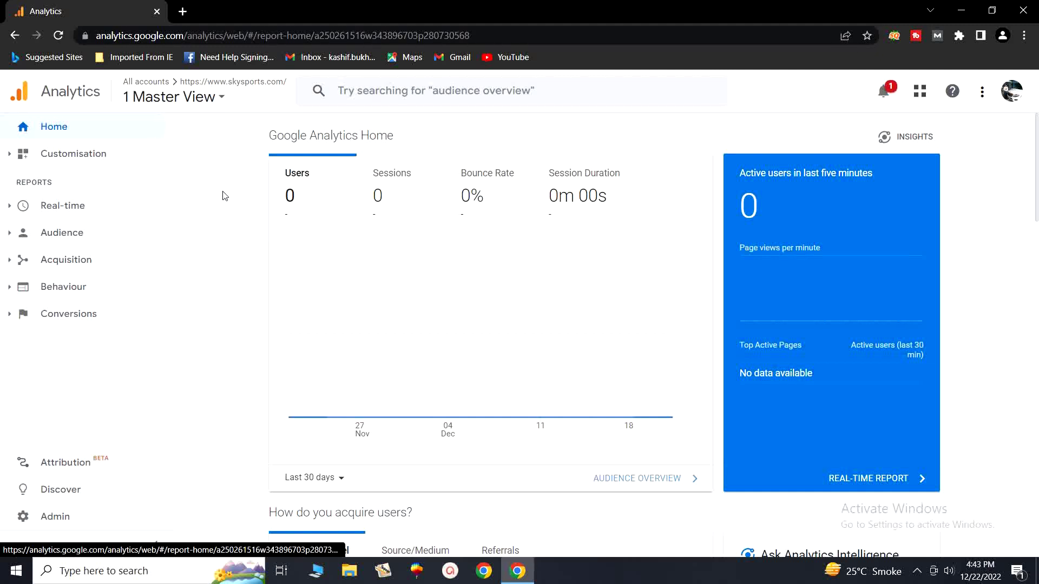
Start a new website reporting view in the skysports.com property's admin settings and name it "2 Test View"
{"action": "left_click", "coordinate": [41, 521]}
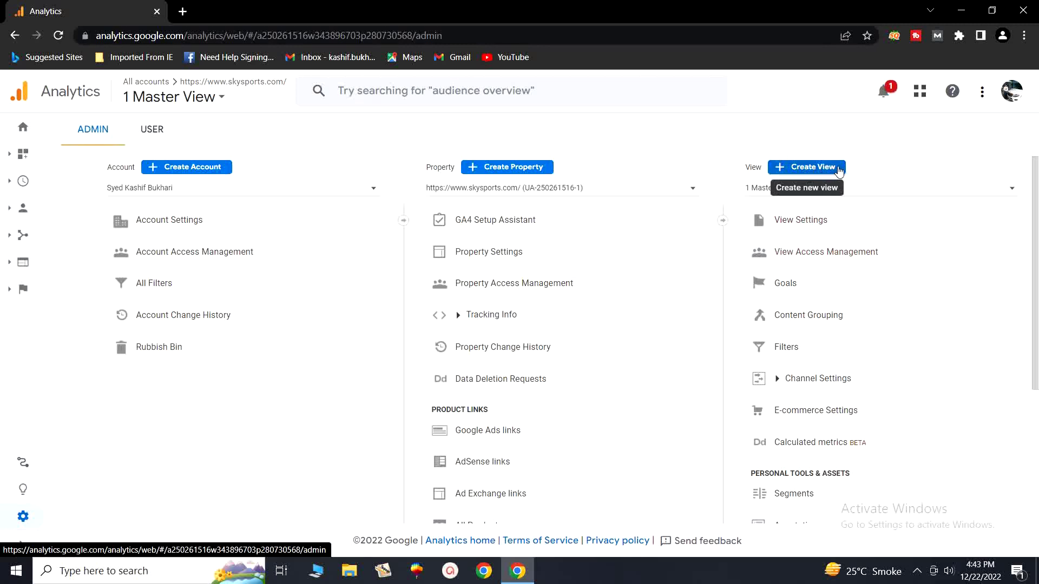
{"action": "left_click", "coordinate": [791, 171]}
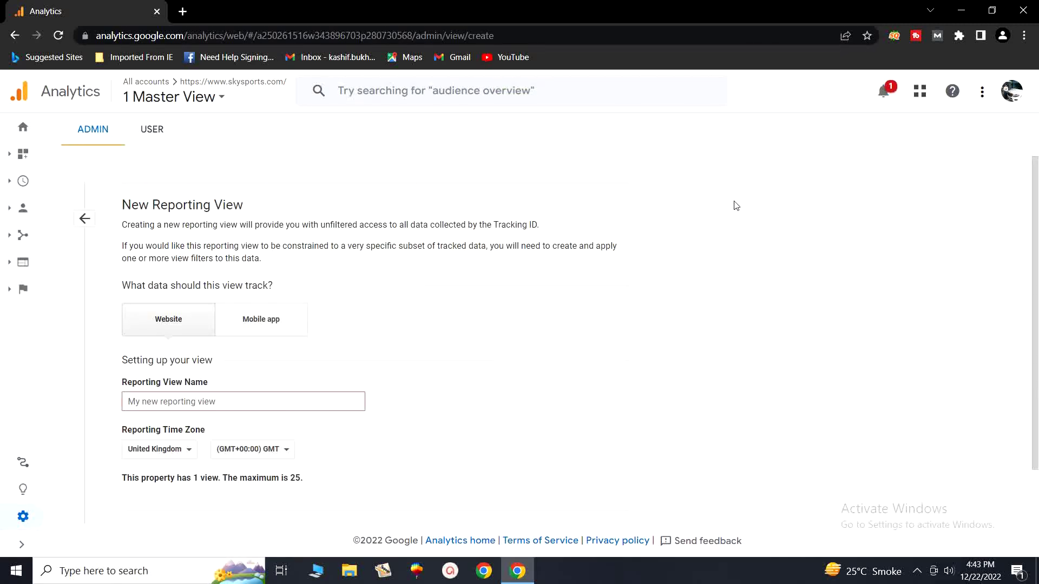
{"action": "scroll", "coordinate": [474, 370], "scroll_direction": "down", "scroll_amount": 1}
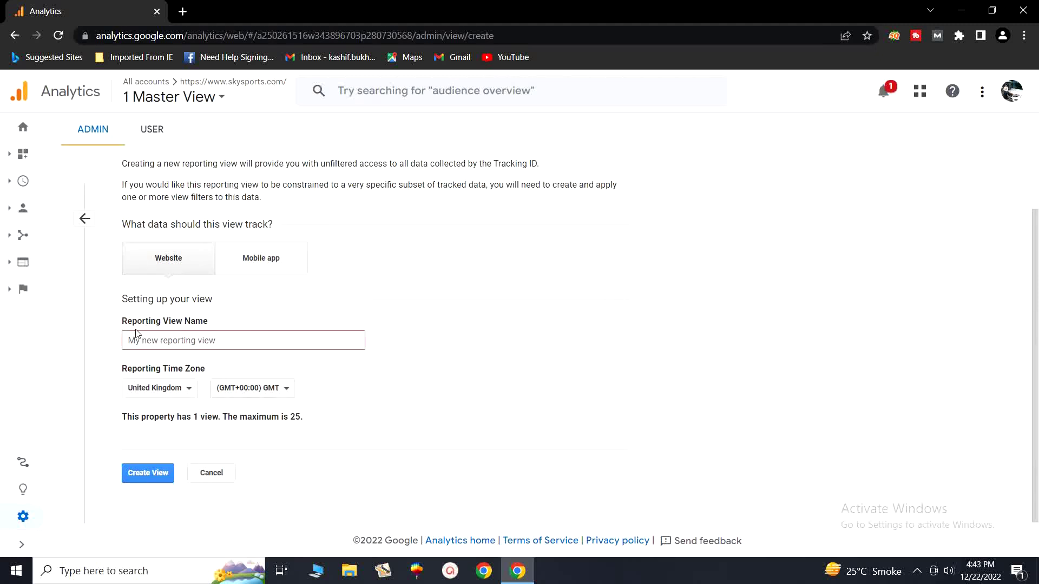
{"action": "left_click", "coordinate": [197, 341]}
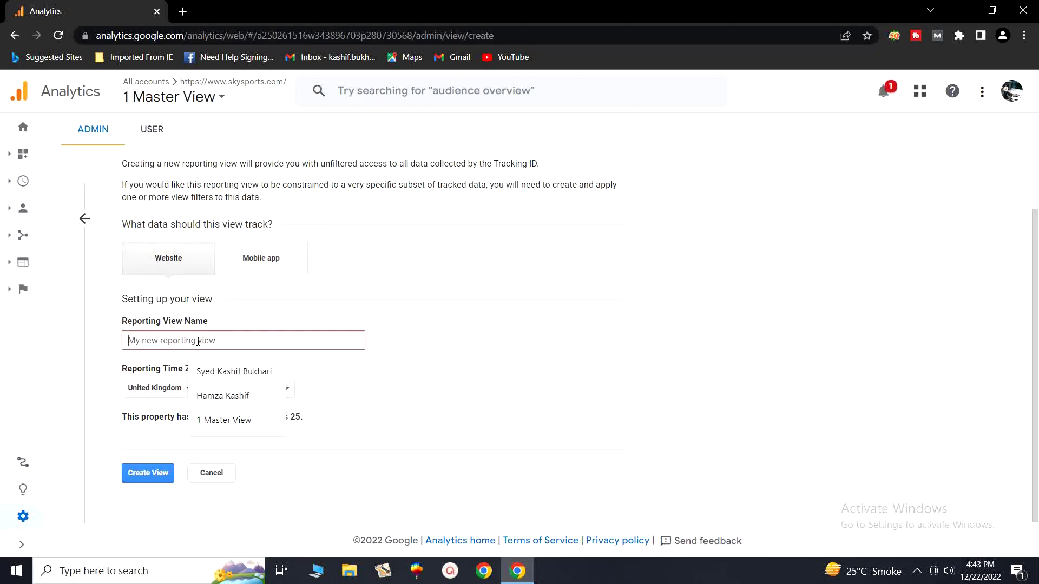
{"action": "type", "text": "2"}
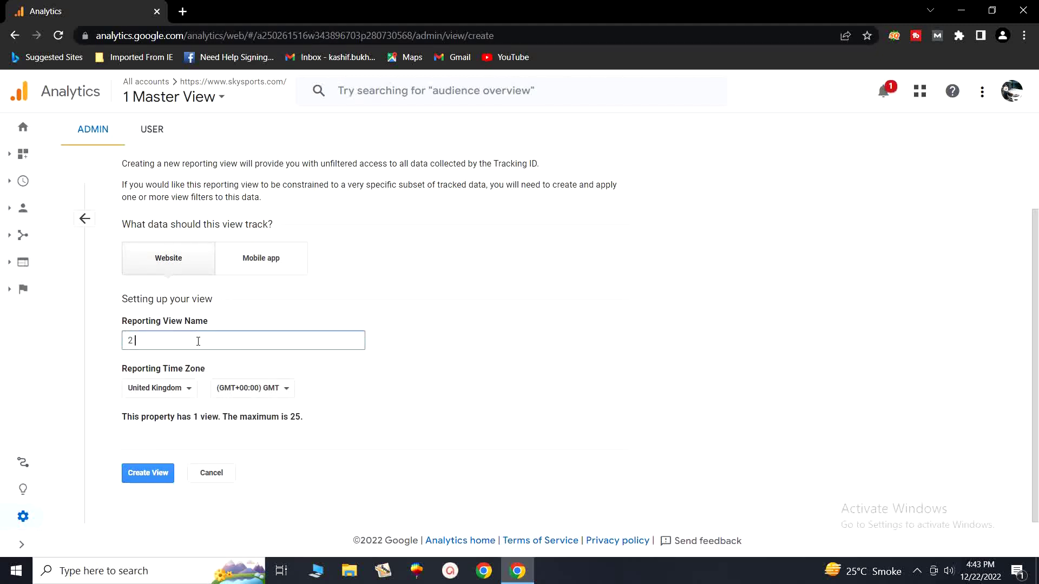
{"action": "type", "text": " Test View"}
Set the new view's reporting time zone to Pakistan, create the view, and dismiss the Universal Analytics notice
{"action": "left_click", "coordinate": [180, 388]}
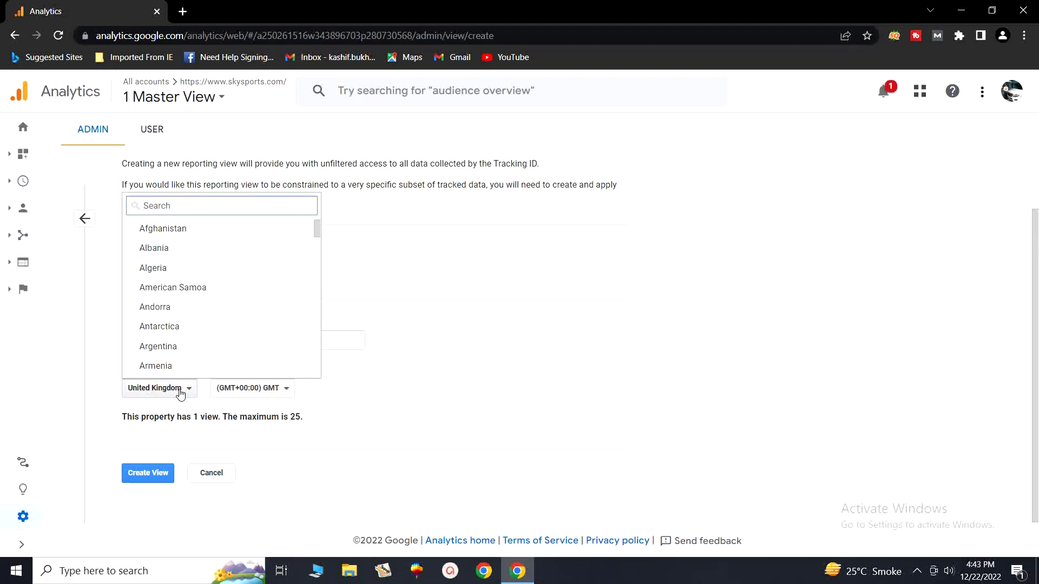
{"action": "type", "text": "p"}
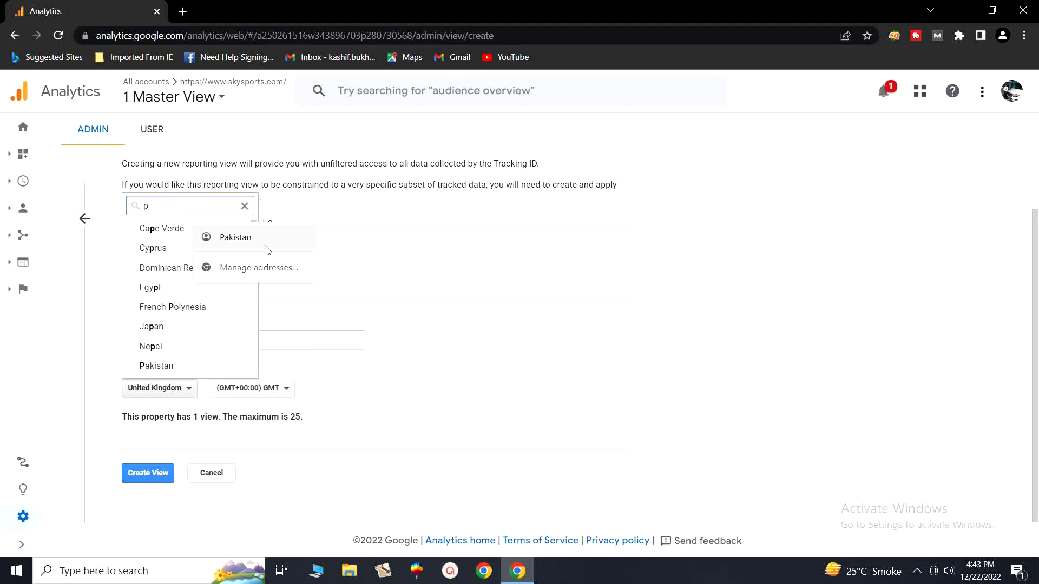
{"action": "left_click", "coordinate": [241, 241]}
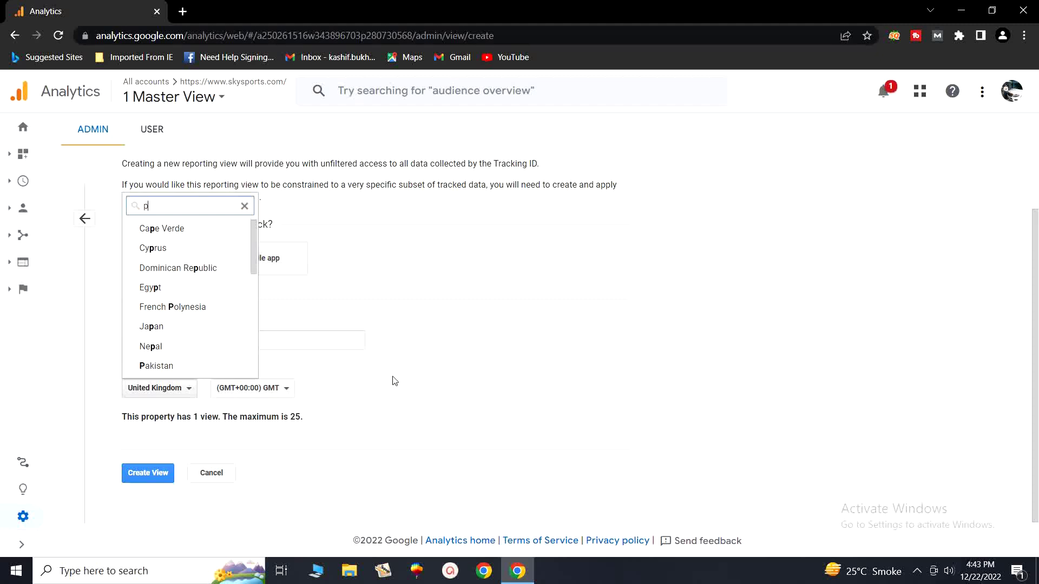
{"action": "left_click", "coordinate": [156, 366]}
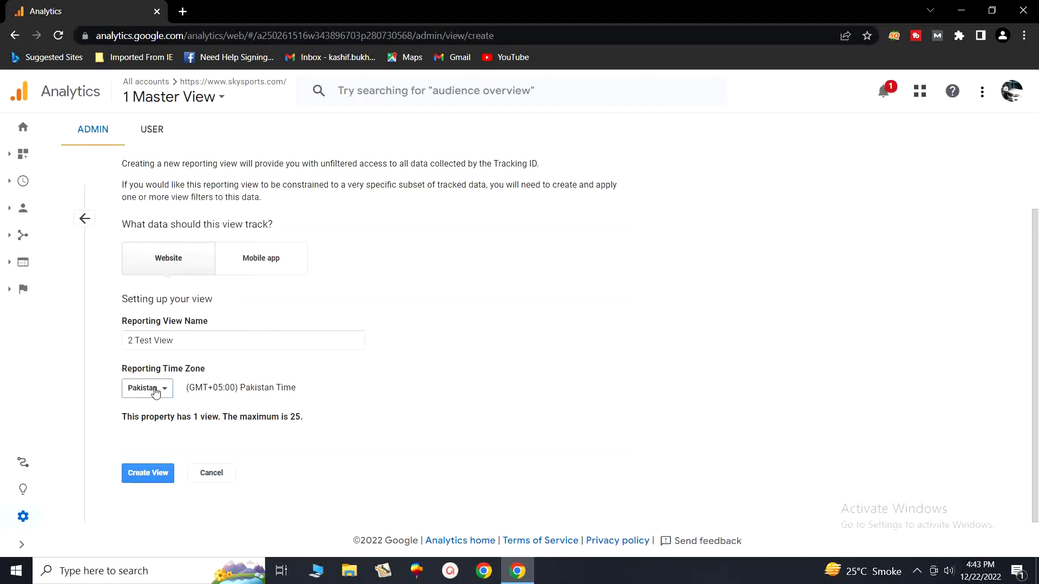
{"action": "left_click", "coordinate": [146, 478]}
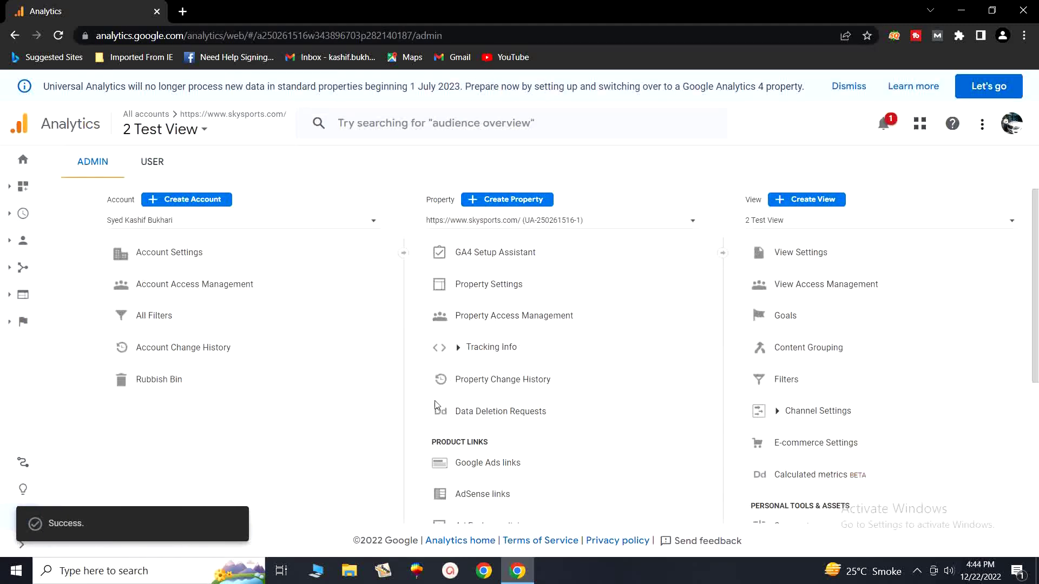
{"action": "left_click", "coordinate": [848, 86]}
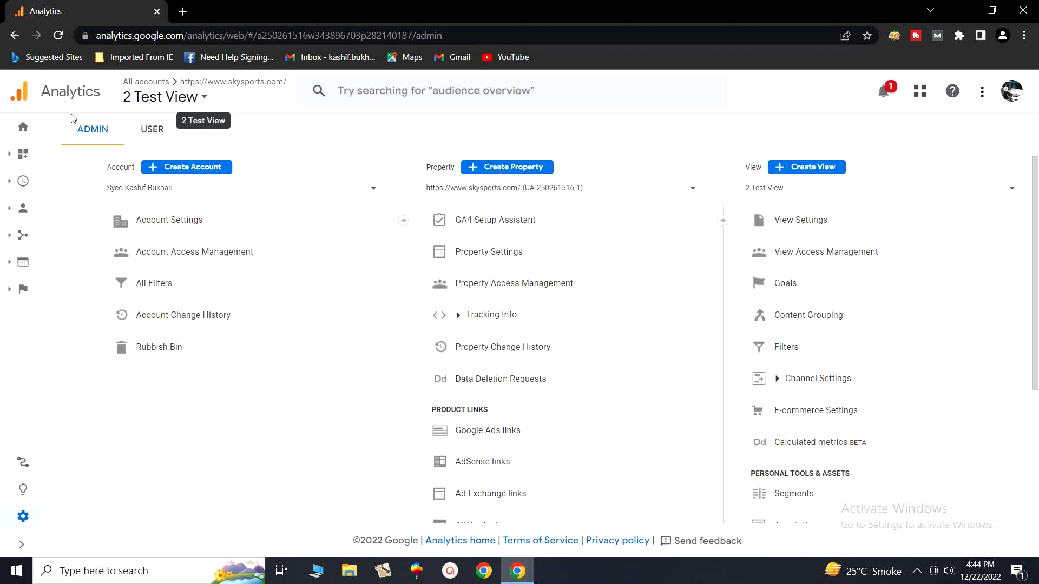
Start another new website reporting view in the skysports.com property's admin settings and name it "3 Raw Data View"
{"action": "left_click", "coordinate": [25, 129]}
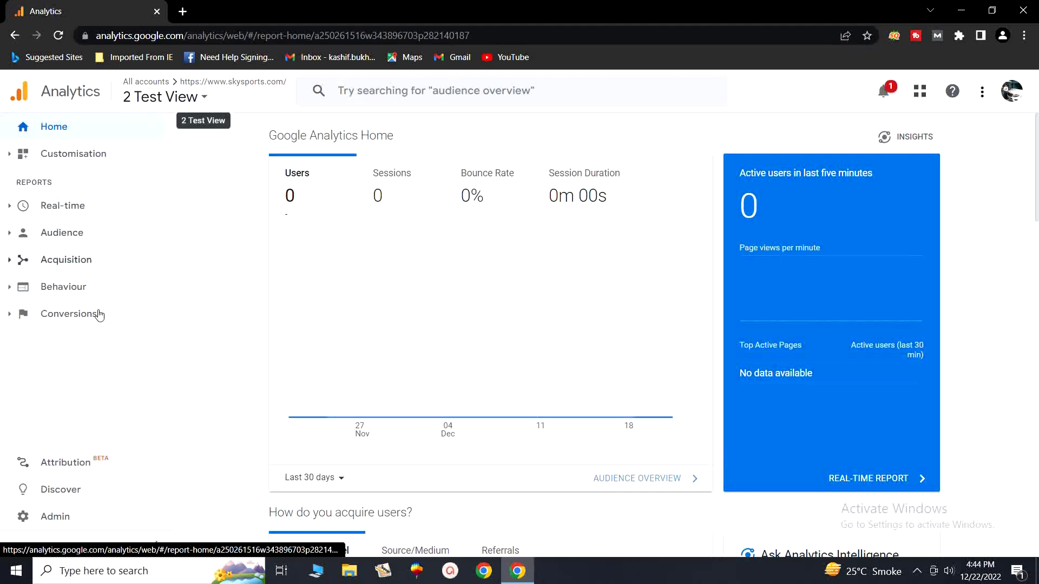
{"action": "left_click", "coordinate": [51, 519]}
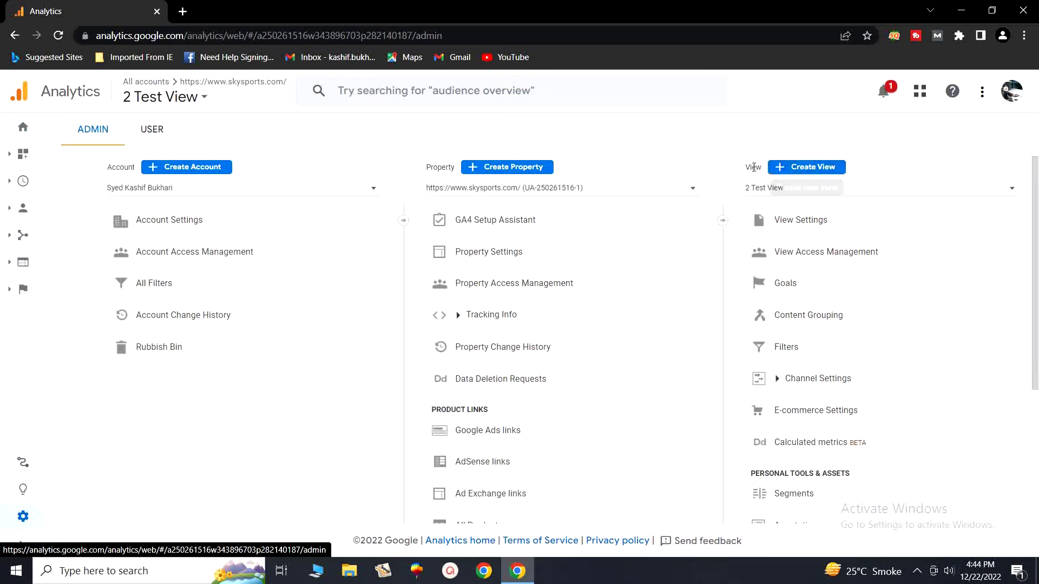
{"action": "left_click", "coordinate": [793, 169]}
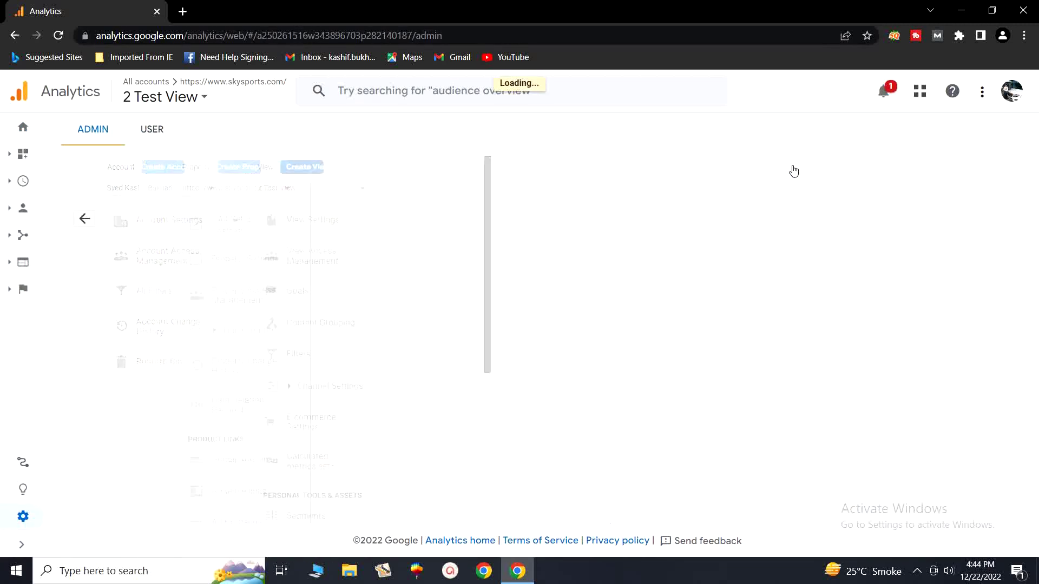
{"action": "left_click", "coordinate": [264, 403]}
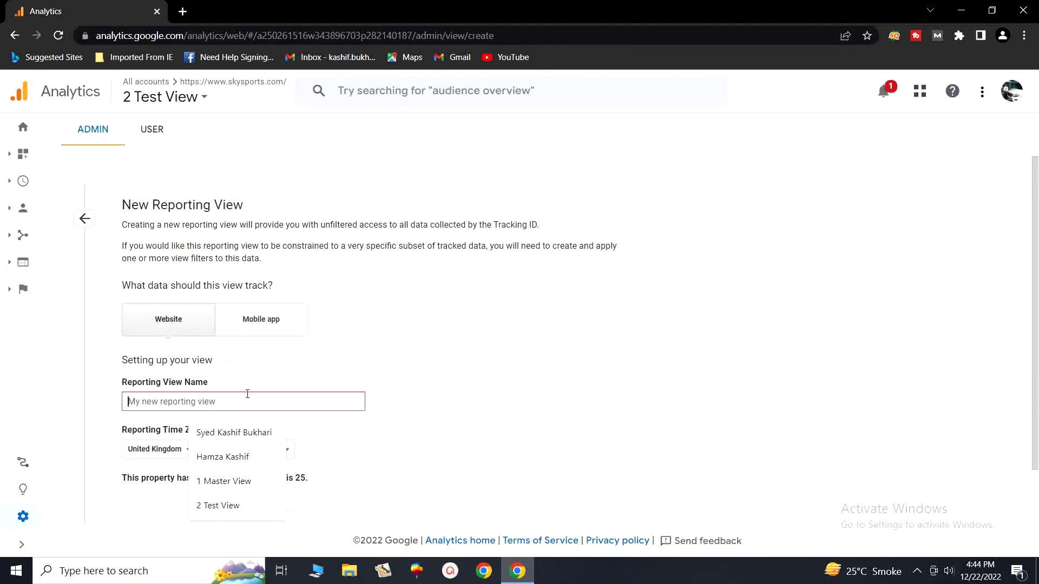
{"action": "type", "text": "3"}
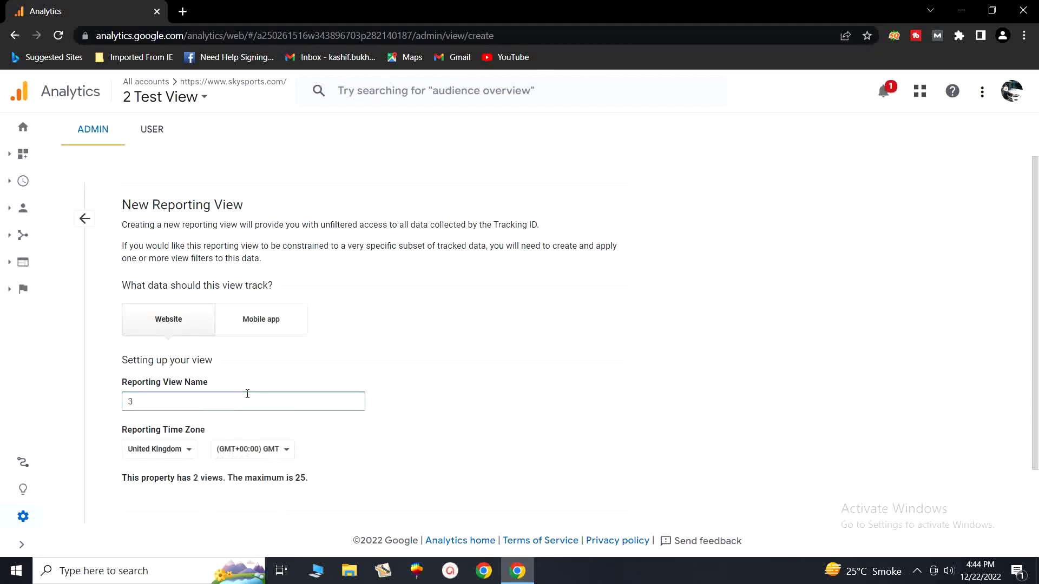
{"action": "type", "text": " Raw Data B"}
{"action": "key", "text": "BackSpace"}
{"action": "type", "text": "View"}
Set the Raw Data View's reporting time zone to Pakistan, create the view, and dismiss the Universal Analytics notice
{"action": "left_click", "coordinate": [158, 449]}
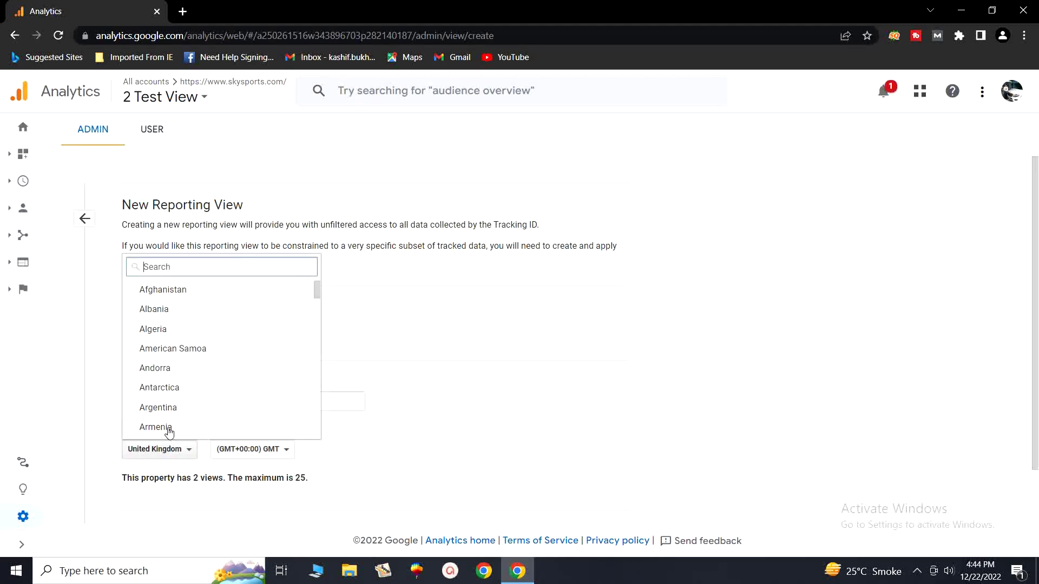
{"action": "type", "text": "p"}
{"action": "left_click", "coordinate": [167, 428]}
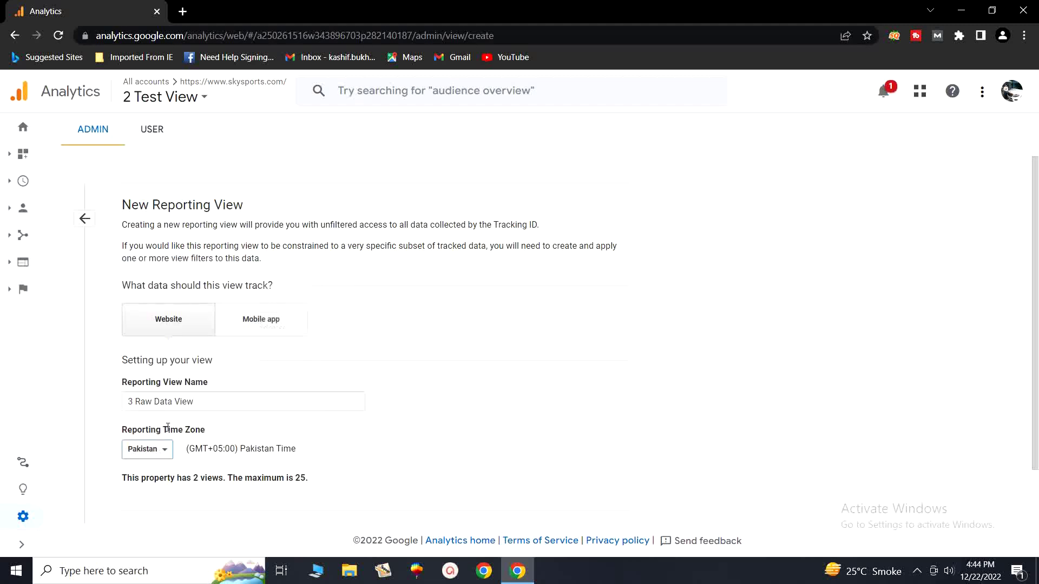
{"action": "scroll", "coordinate": [162, 452], "scroll_direction": "down", "scroll_amount": 2}
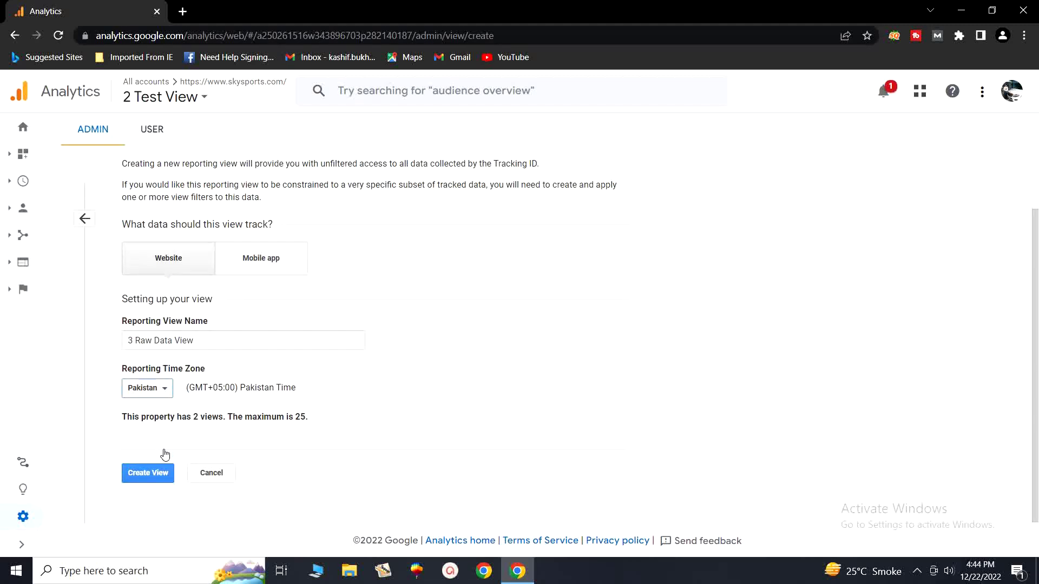
{"action": "left_click", "coordinate": [151, 476]}
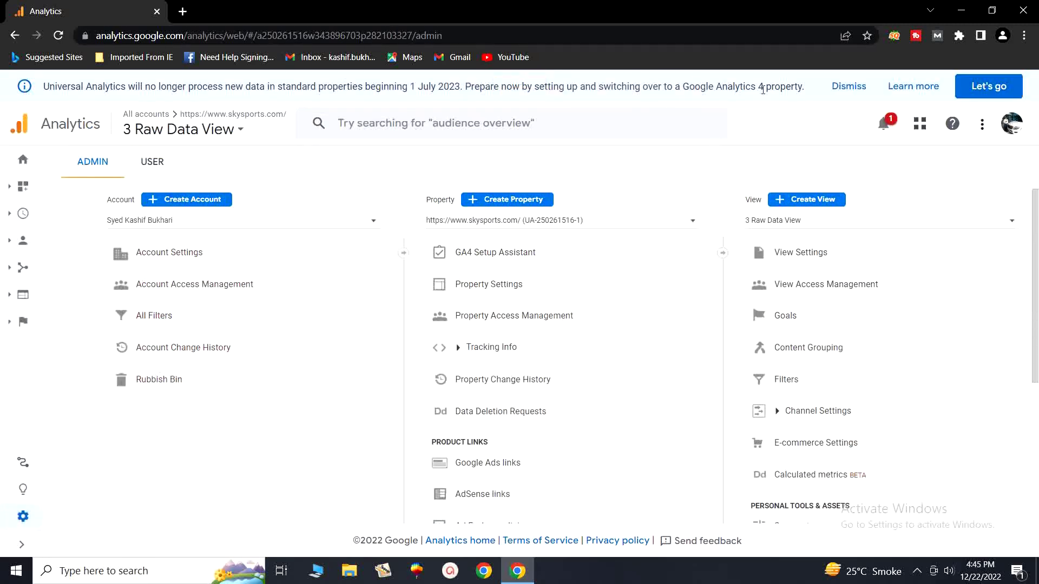
{"action": "left_click", "coordinate": [848, 86]}
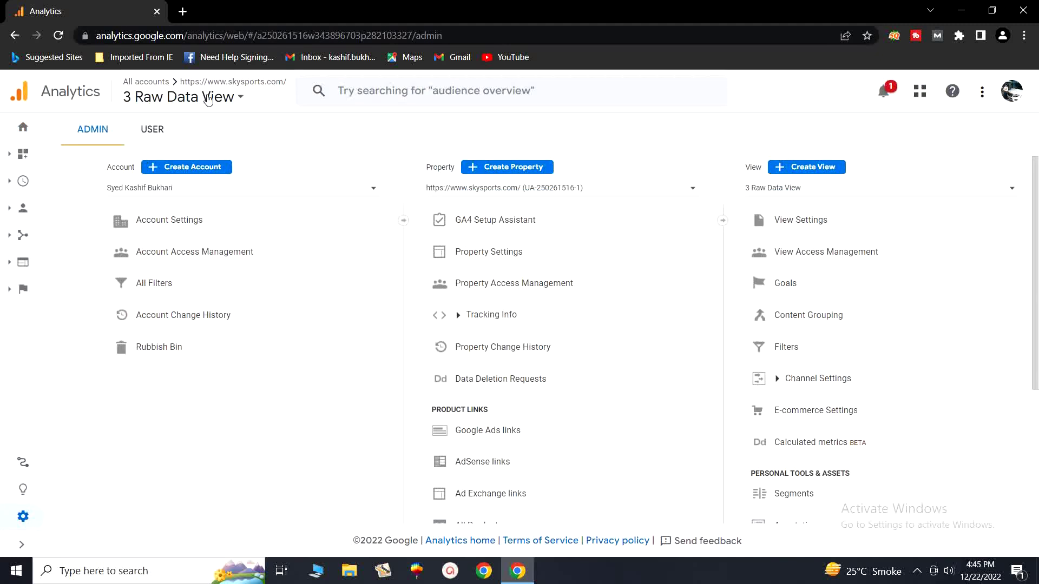
Return to the home page, switch to the 1 Master View, and review the property's list of views
{"action": "left_click", "coordinate": [27, 131]}
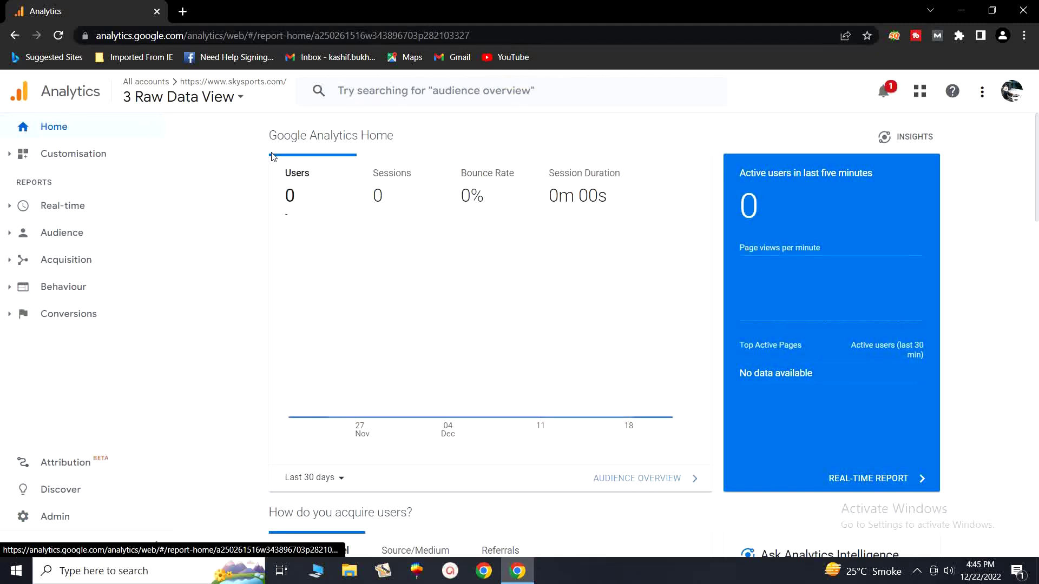
{"action": "left_click", "coordinate": [221, 100]}
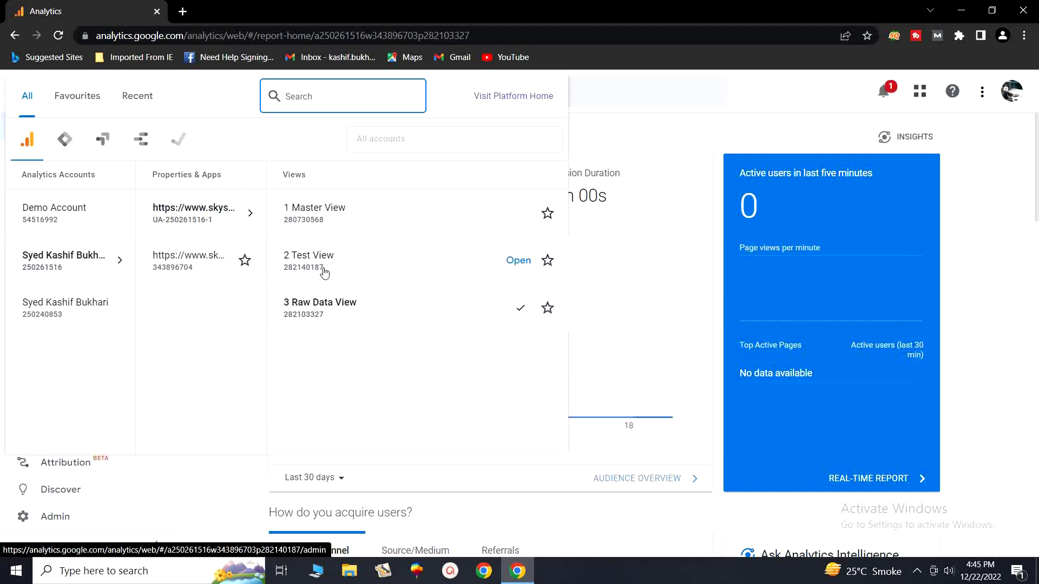
{"action": "left_click", "coordinate": [302, 219]}
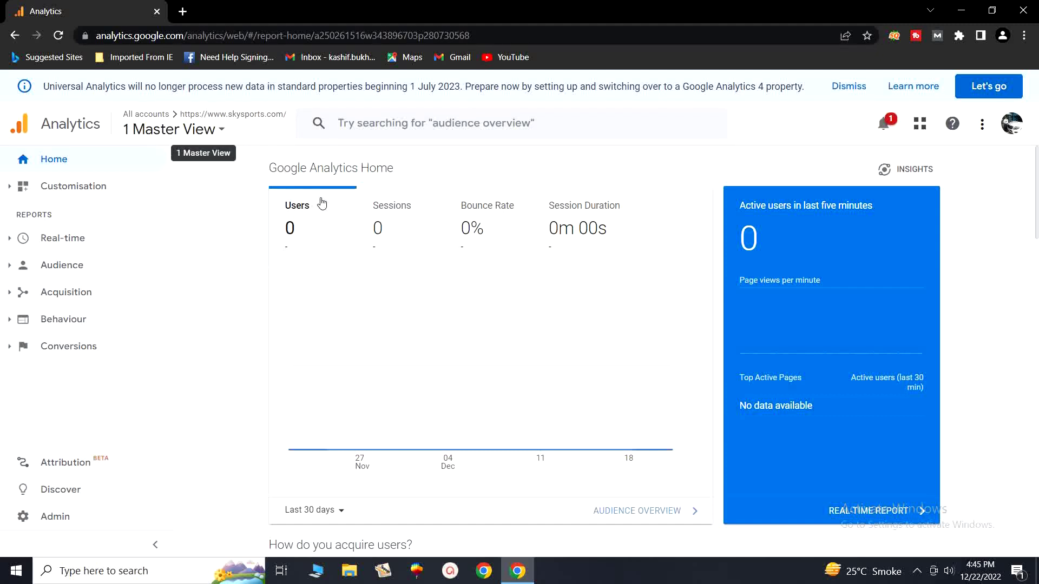
{"action": "left_click", "coordinate": [222, 130]}
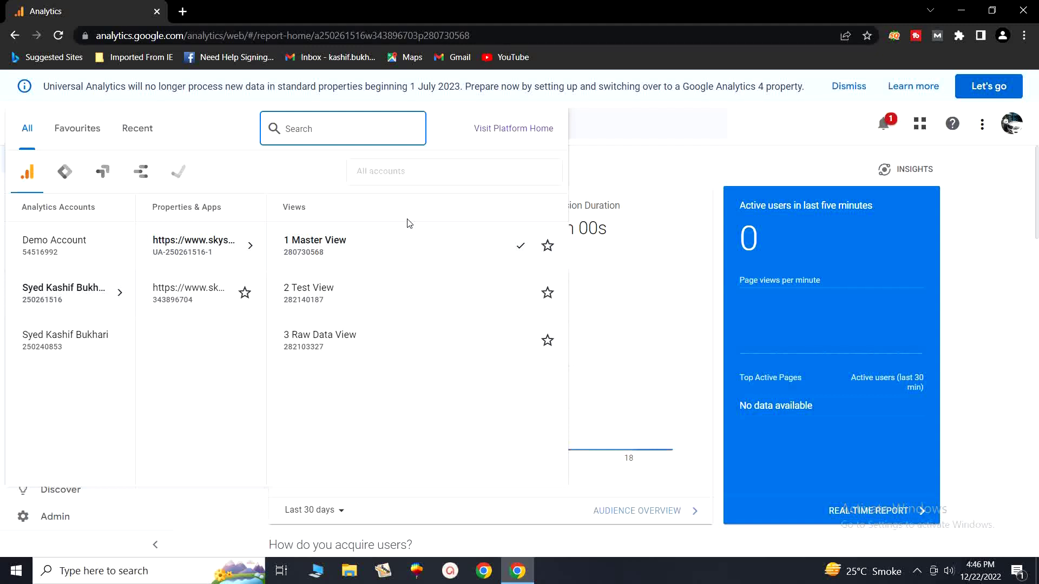
{"action": "left_click", "coordinate": [607, 169]}
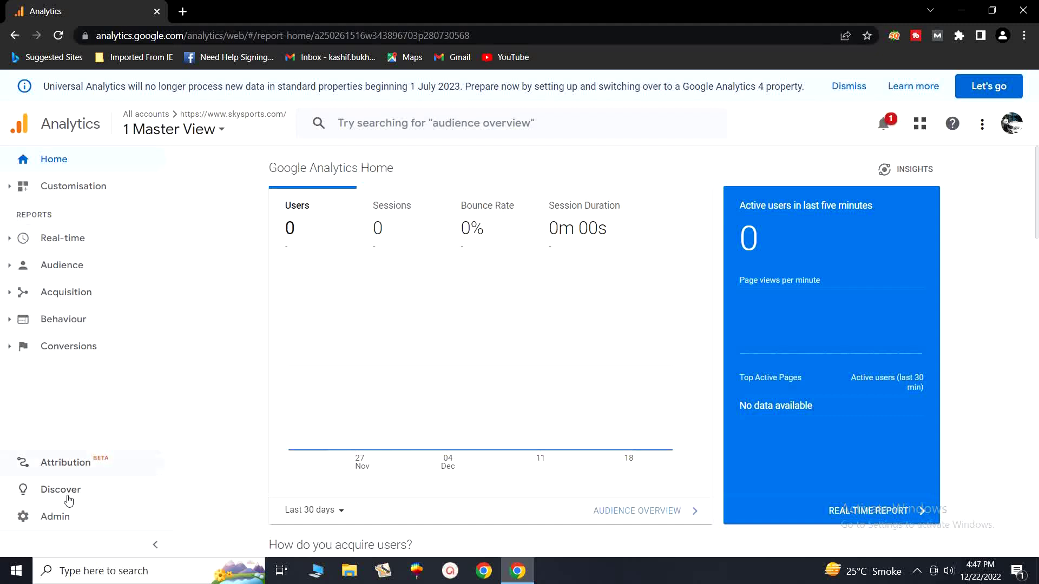
Look over the 1 Master View's view settings in the admin area and open the form for creating another view
{"action": "left_click", "coordinate": [31, 520]}
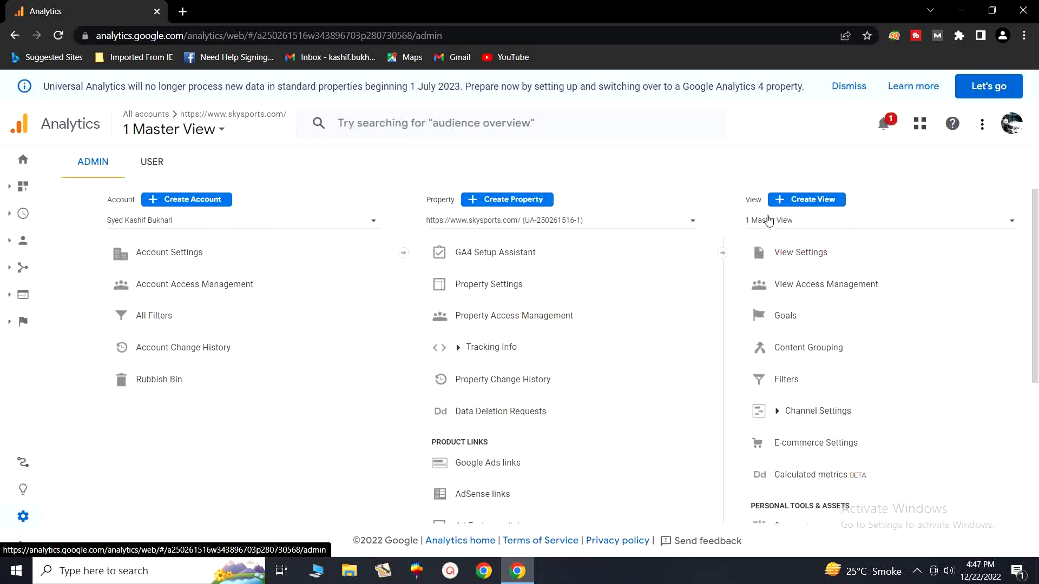
{"action": "left_click", "coordinate": [791, 255]}
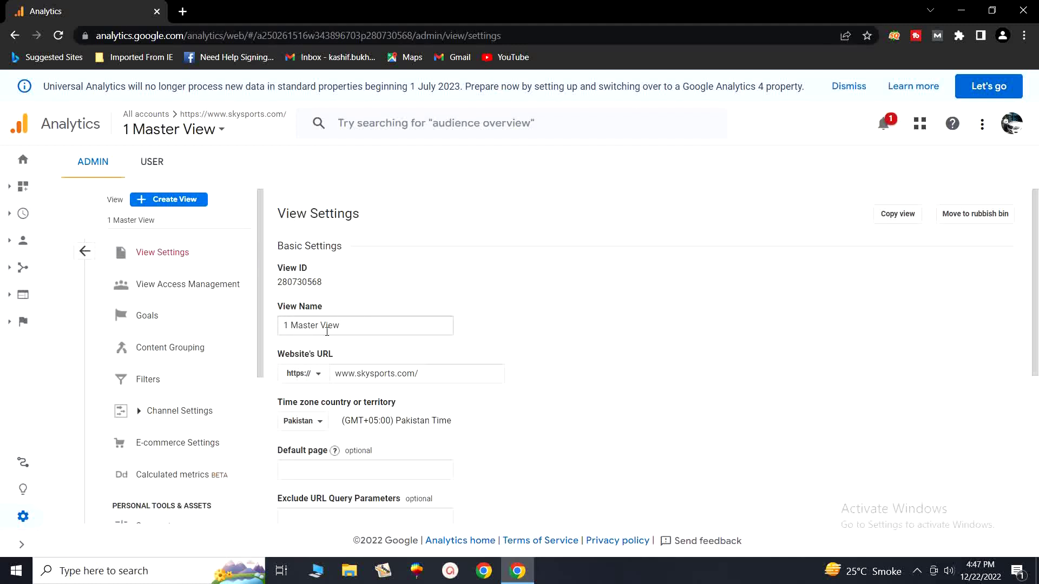
{"action": "left_click", "coordinate": [157, 205]}
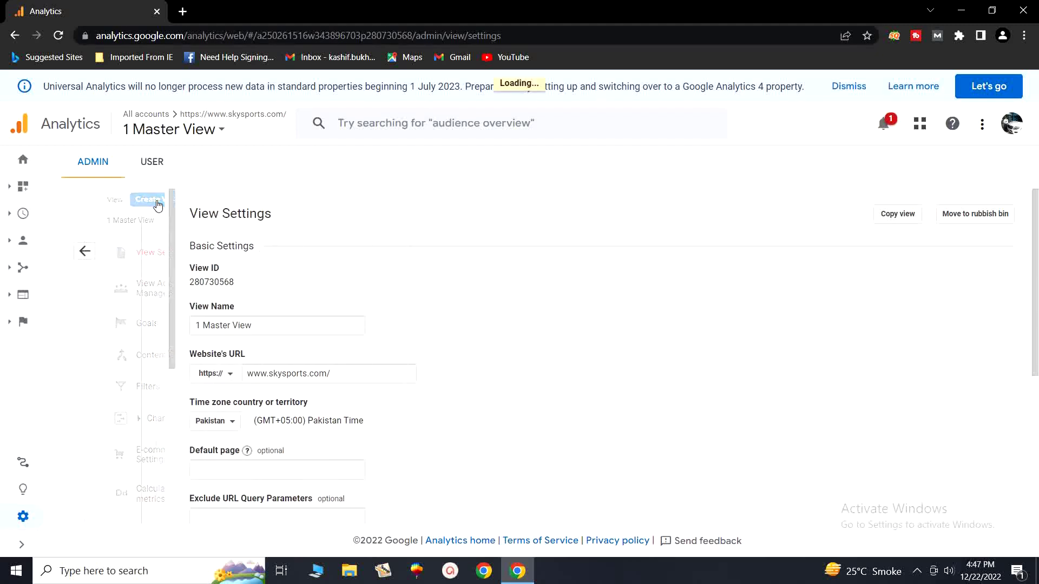
{"action": "scroll", "coordinate": [287, 399], "scroll_direction": "down", "scroll_amount": 1}
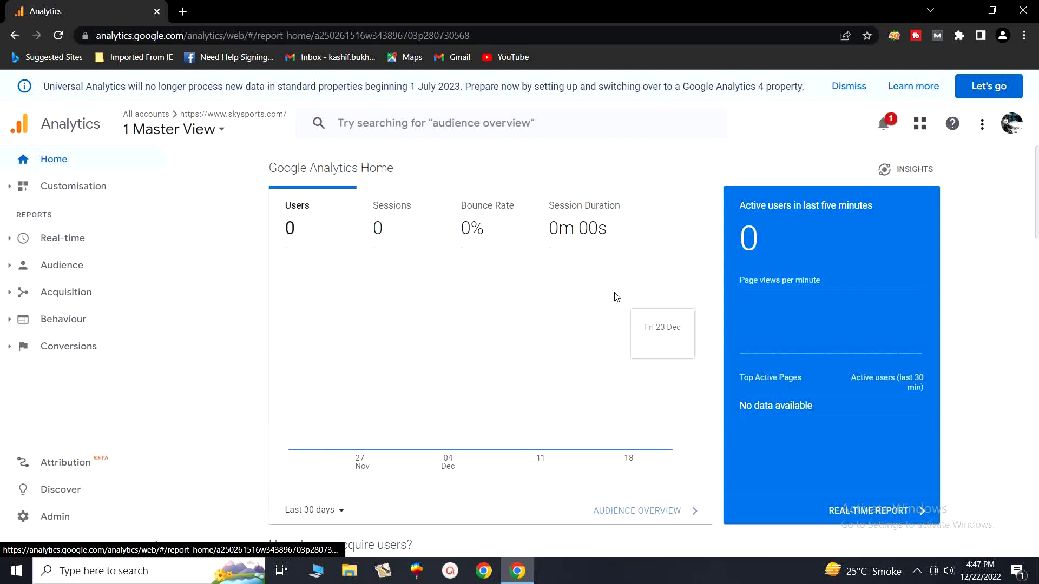
{"action": "left_click", "coordinate": [919, 569]}
{"action": "left_click", "coordinate": [945, 490]}
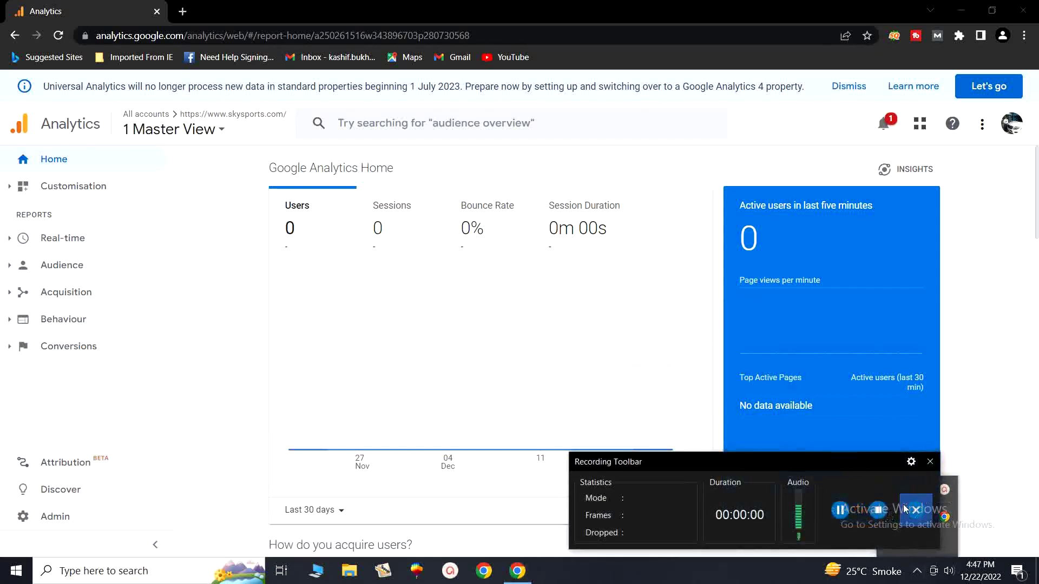